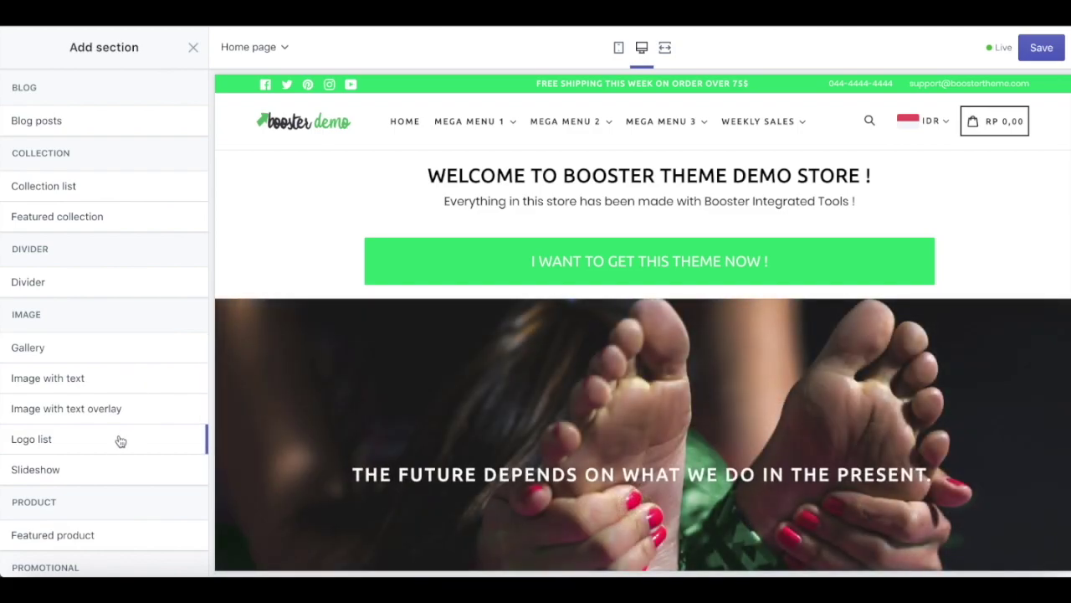
Scroll through the Add section catalogue of available section types
scroll(115, 473, "down", 3)
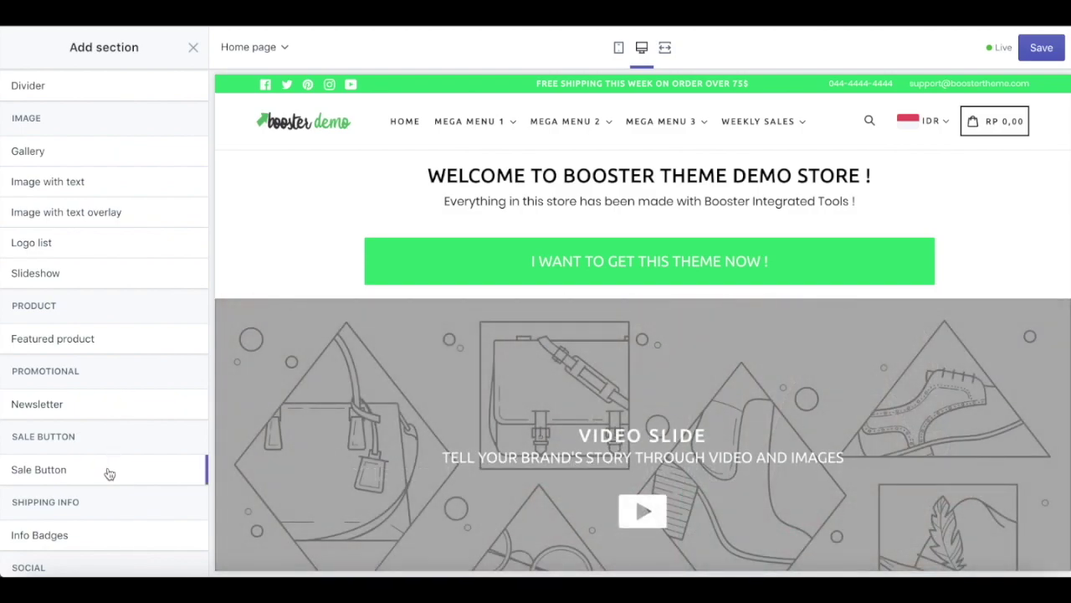
scroll(107, 537, "down", 7)
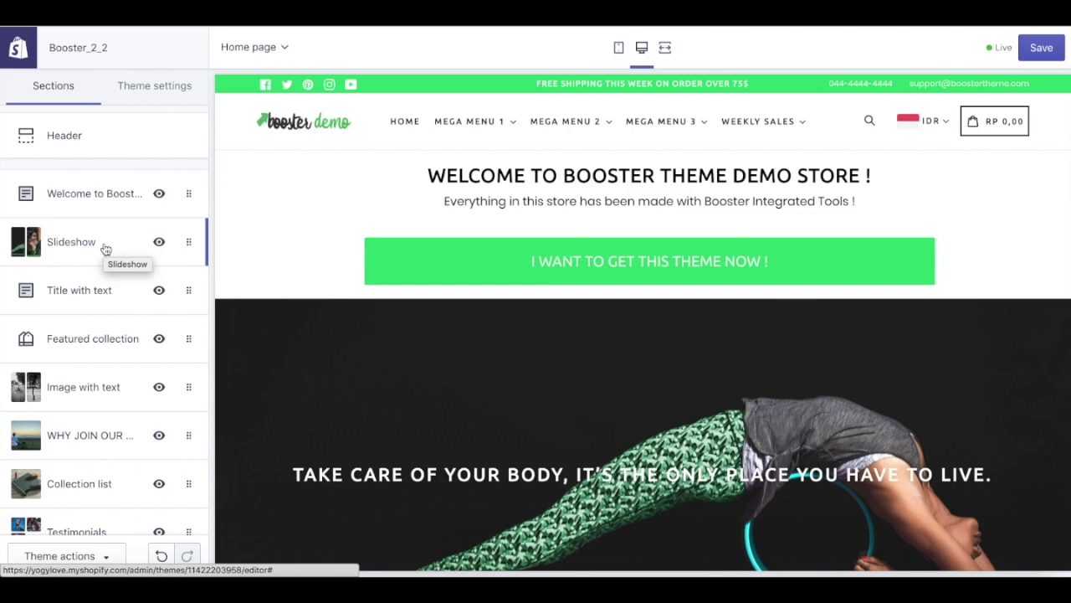
Open the Slideshow section, keeping 5 seconds per slide, Small height and no heading divider
left_click(104, 248)
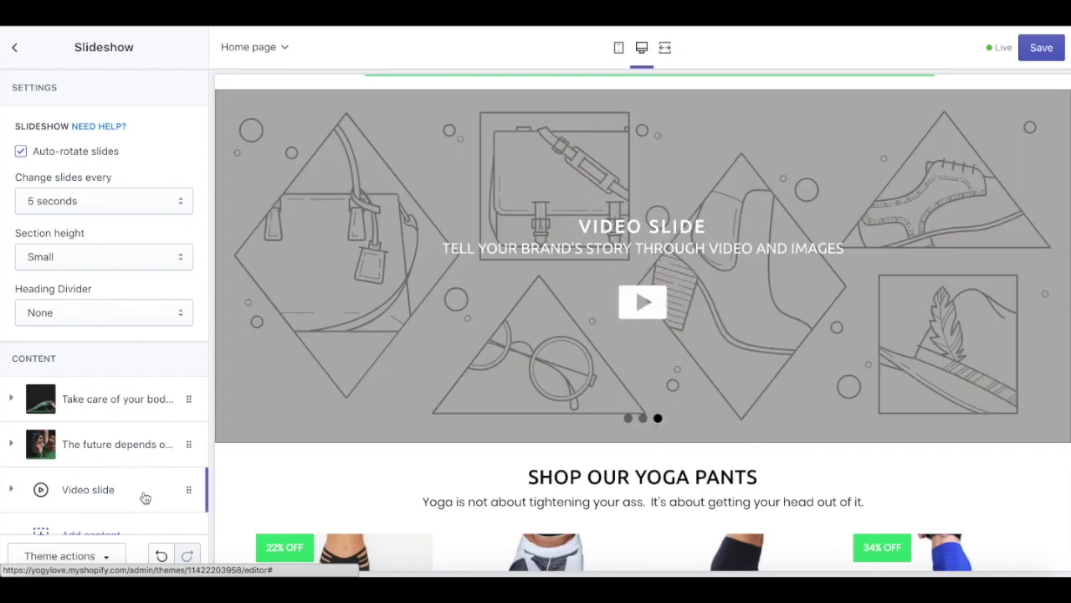
left_click(162, 198)
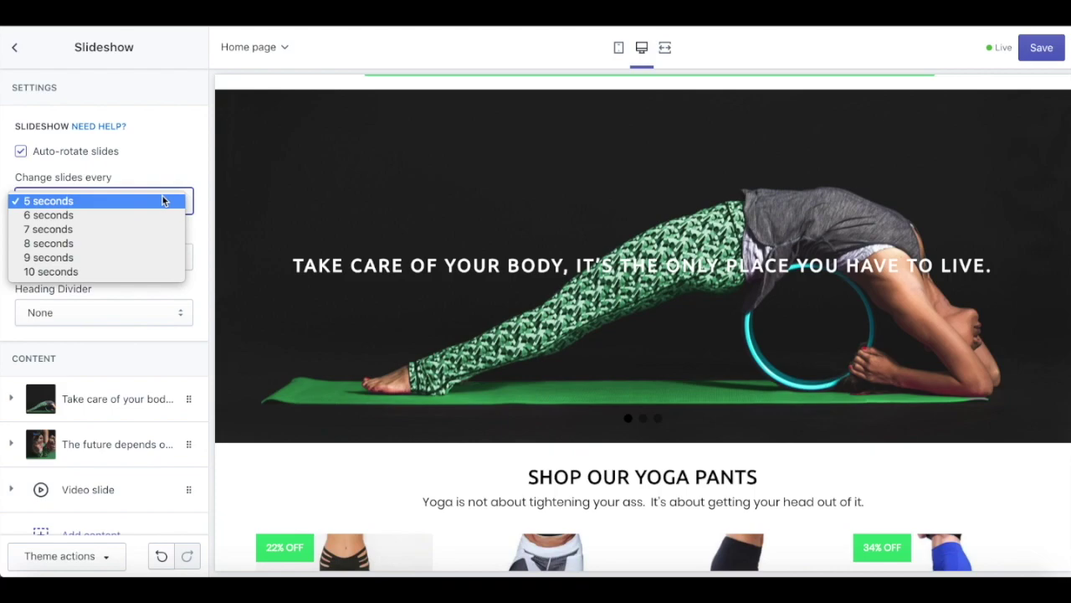
left_click(163, 201)
left_click(124, 259)
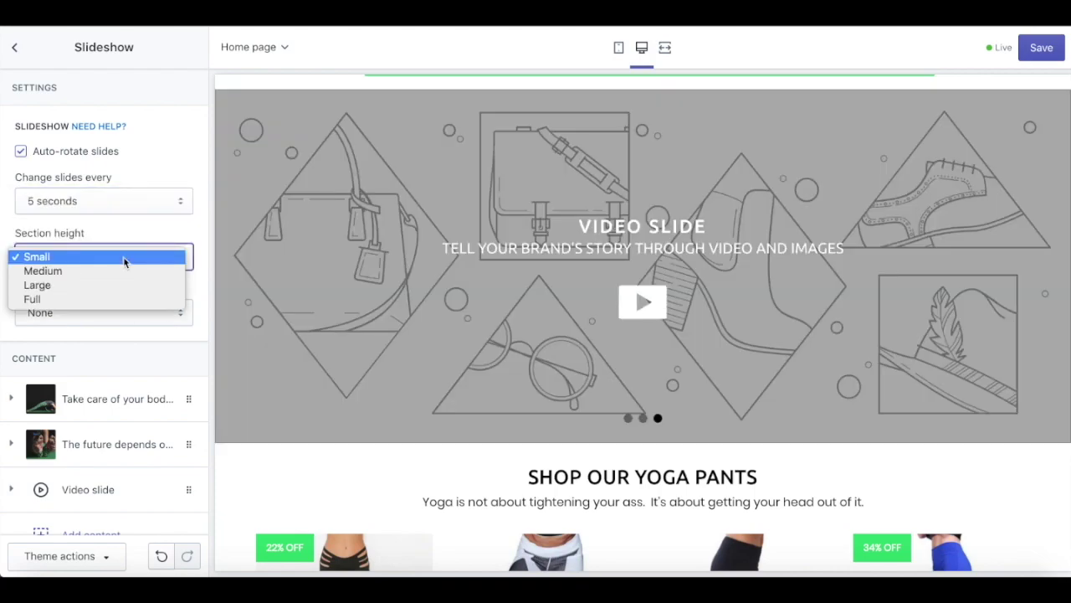
left_click(124, 257)
left_click(165, 313)
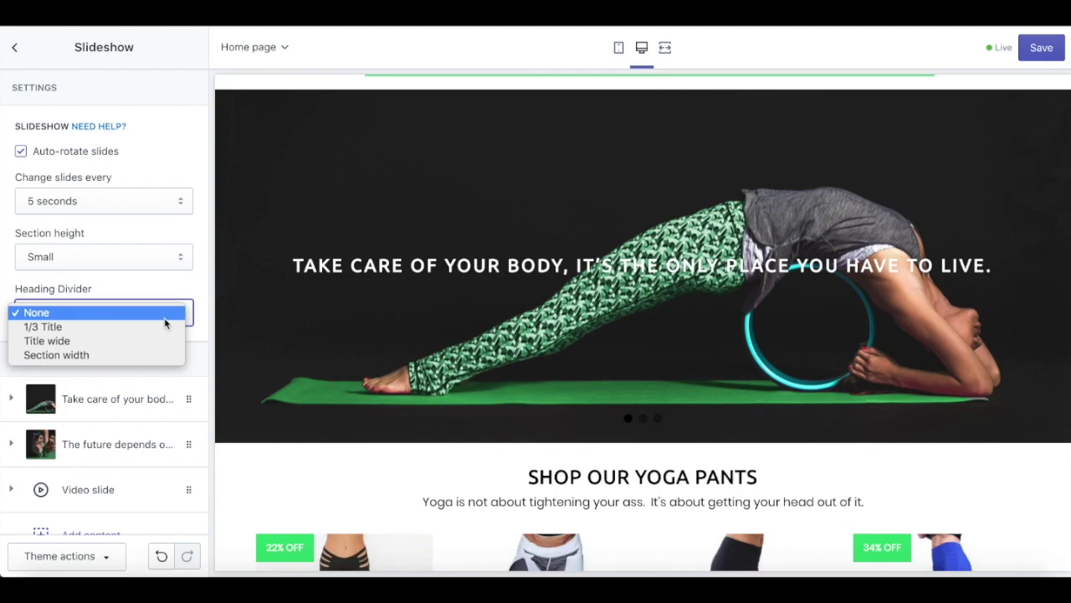
left_click(165, 313)
Open the first slide block and scroll through its settings
left_click(180, 398)
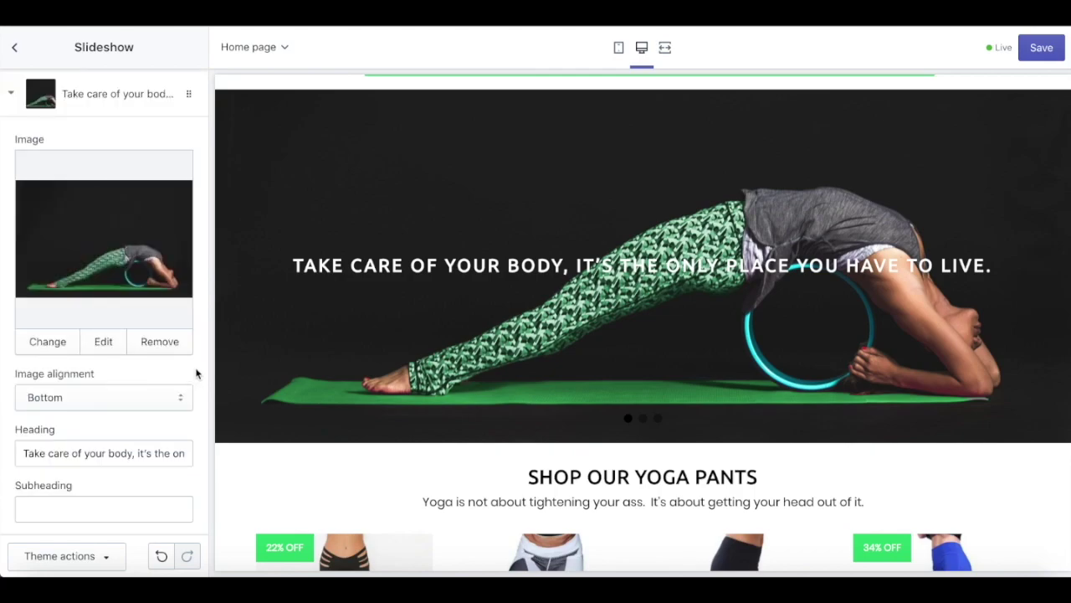
scroll(197, 368, "down", 1)
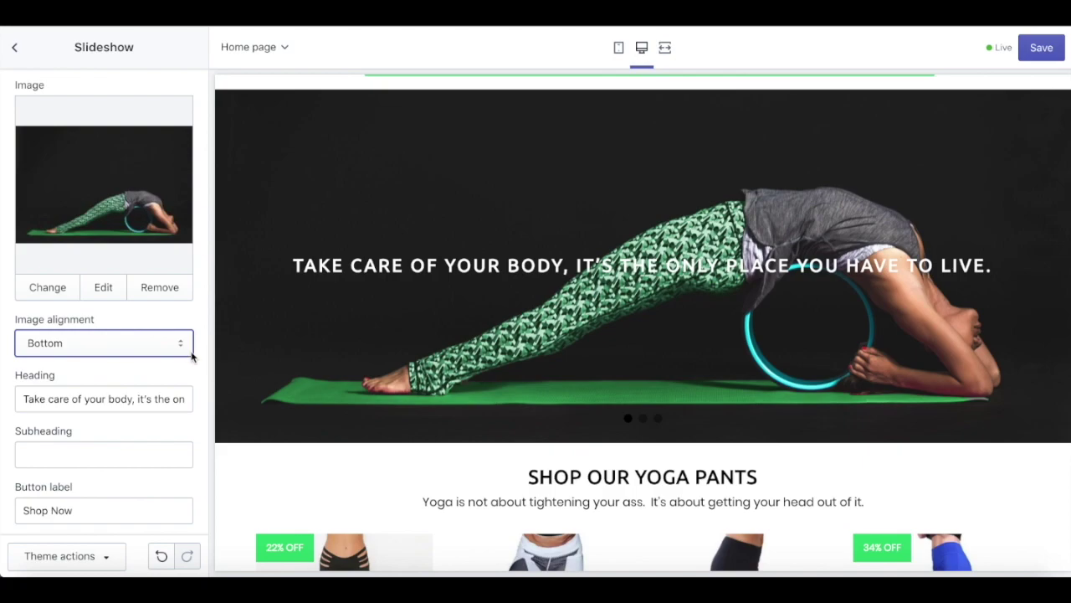
scroll(191, 380, "down", 2)
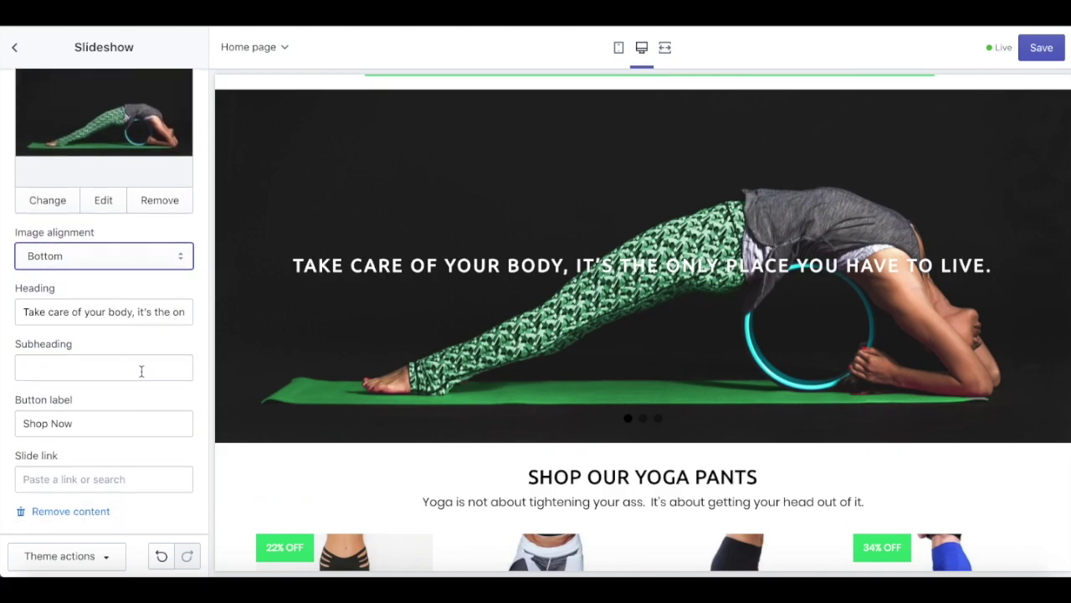
scroll(155, 414, "down", 2)
Review the Video slide, leaving its style as Image with play button
left_click(88, 486)
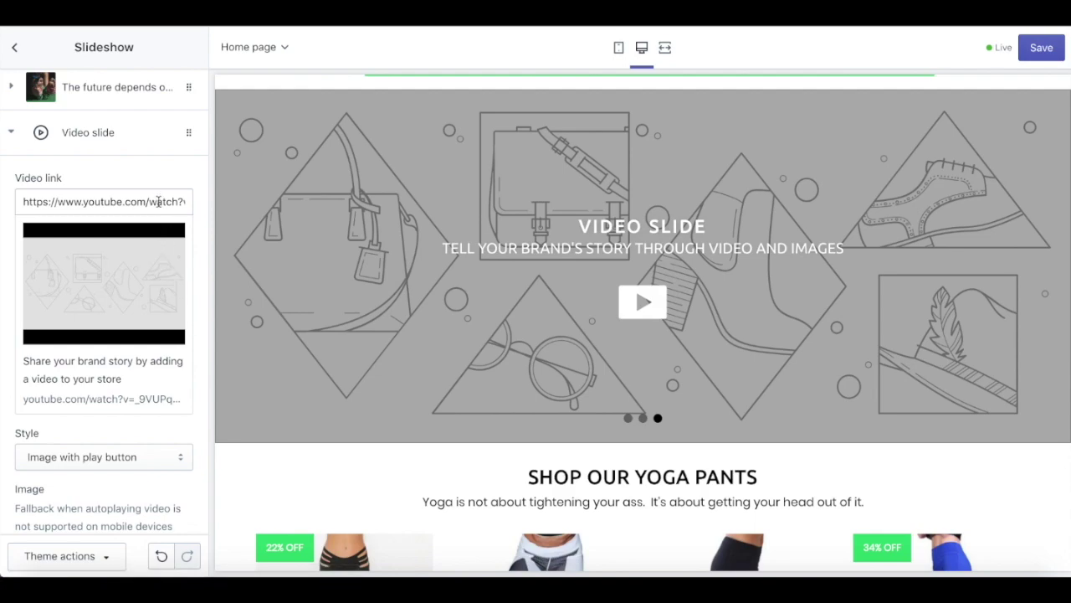
scroll(163, 414, "down", 2)
left_click(174, 325)
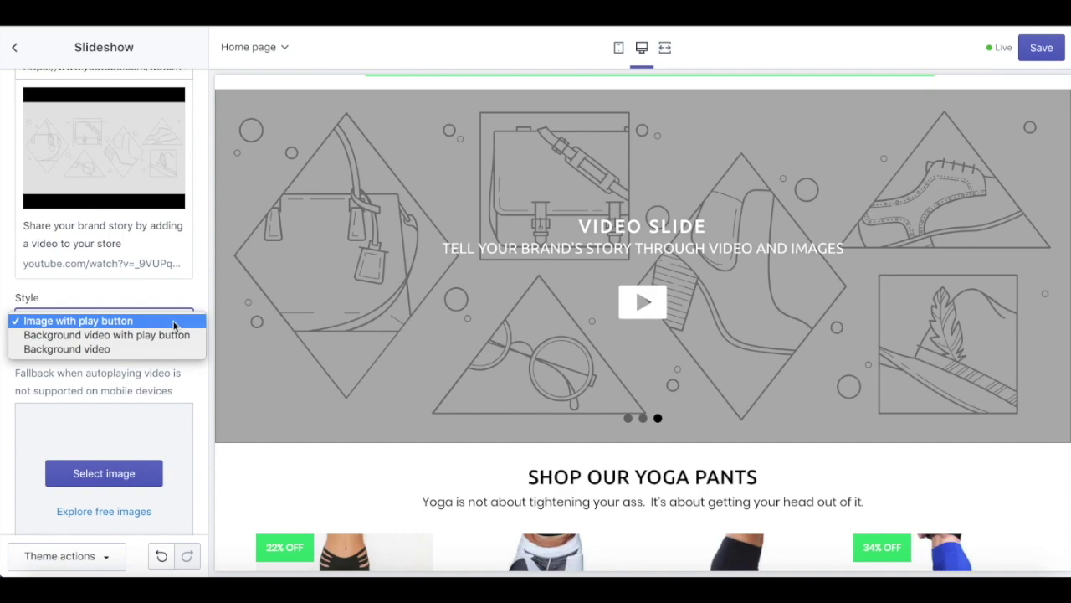
left_click(173, 321)
scroll(198, 378, "down", 2)
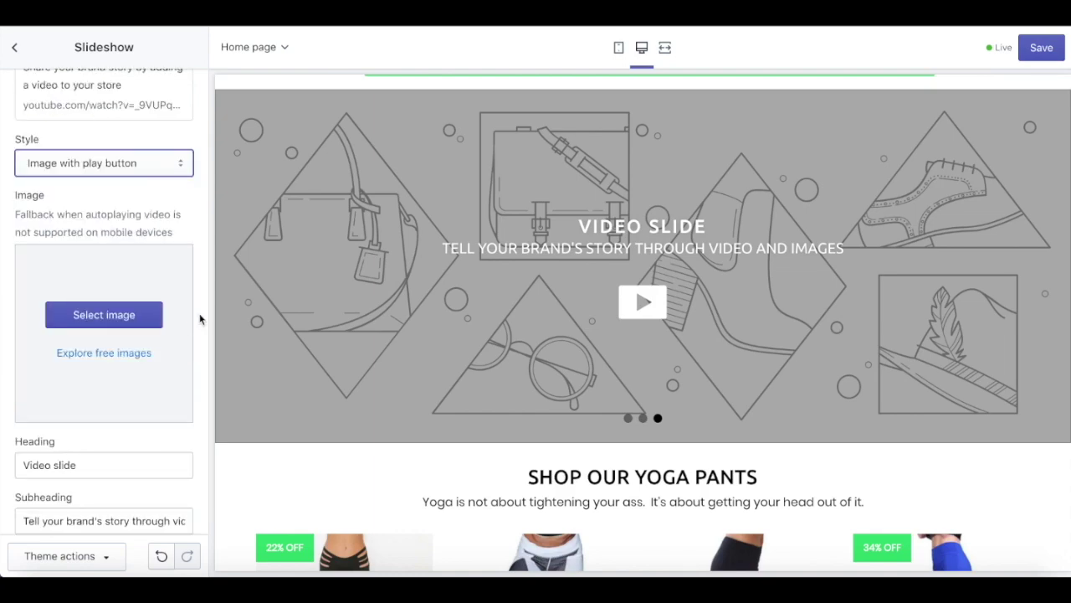
scroll(197, 302, "down", 3)
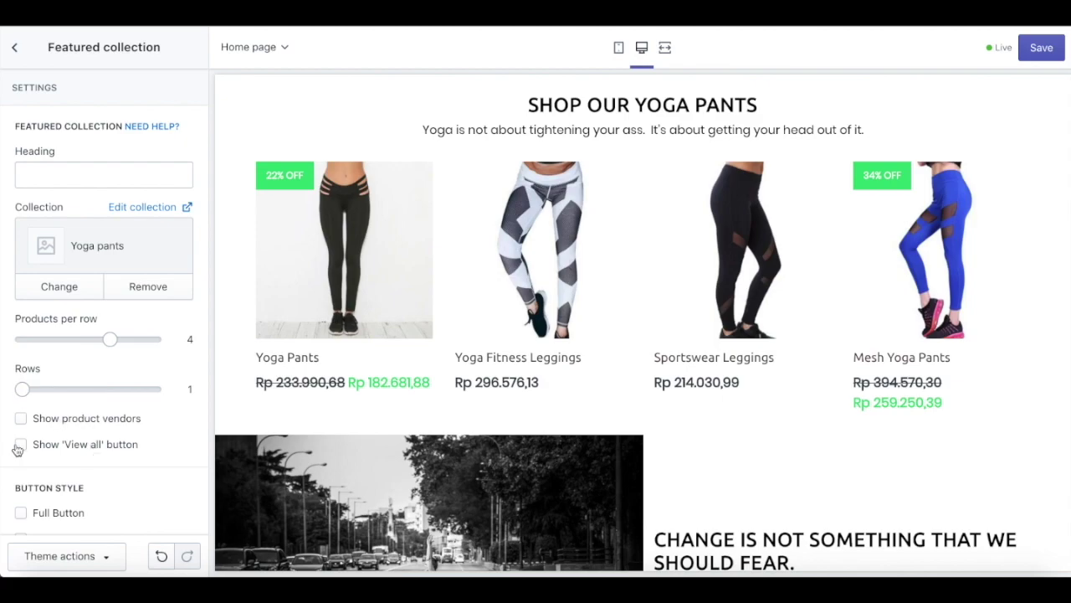
Scroll past the Yoga pants featured collection settings and open the Image with text section
scroll(117, 400, "down", 2)
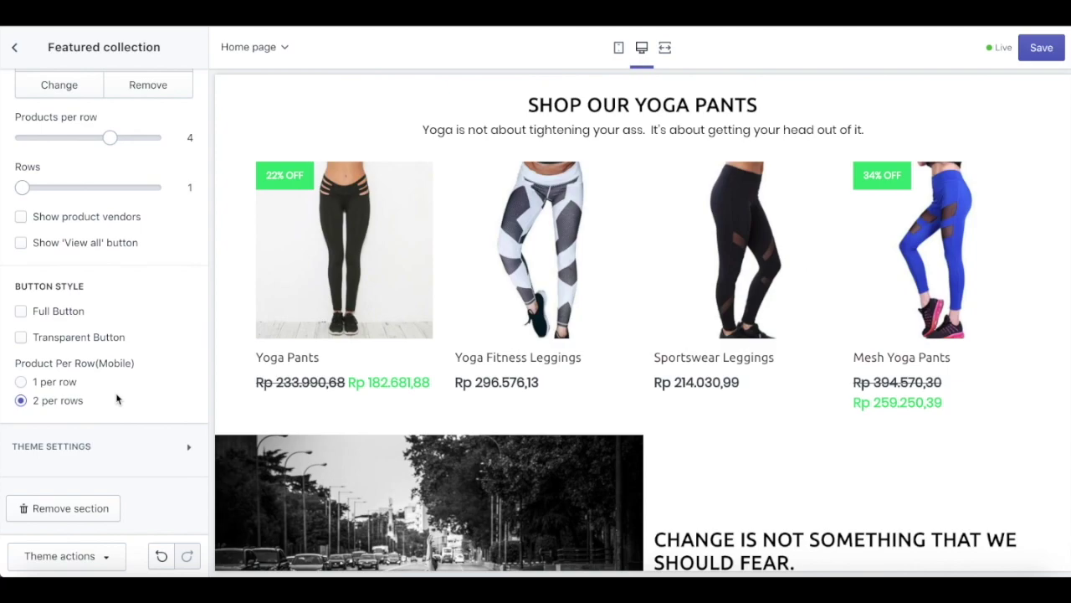
scroll(375, 395, "down", 5)
left_click(375, 395)
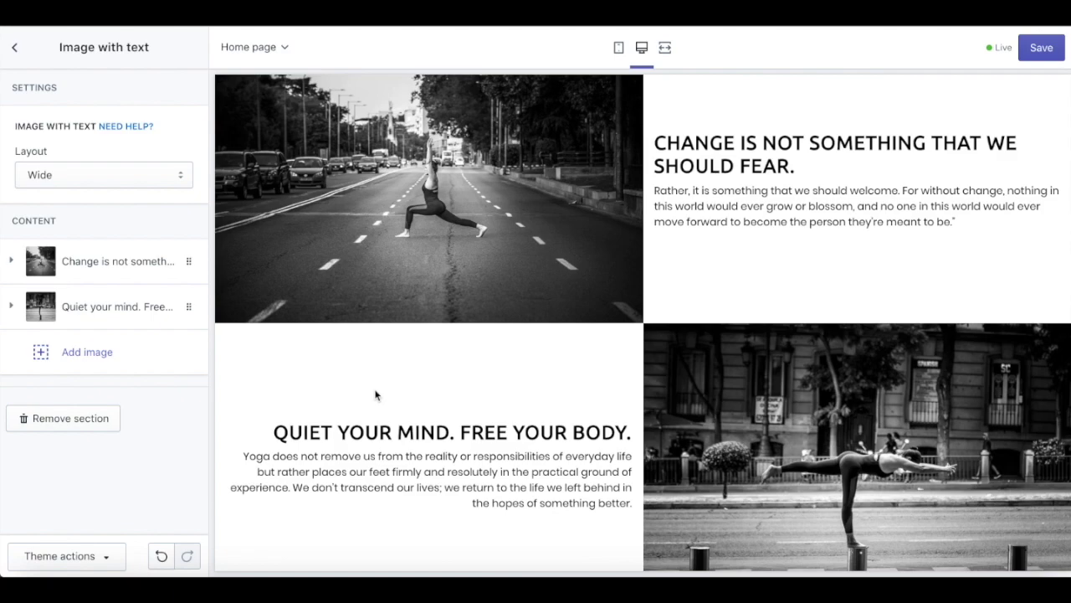
Expand the first image block and scroll through its alignment, heading, text and button fields
left_click(159, 268)
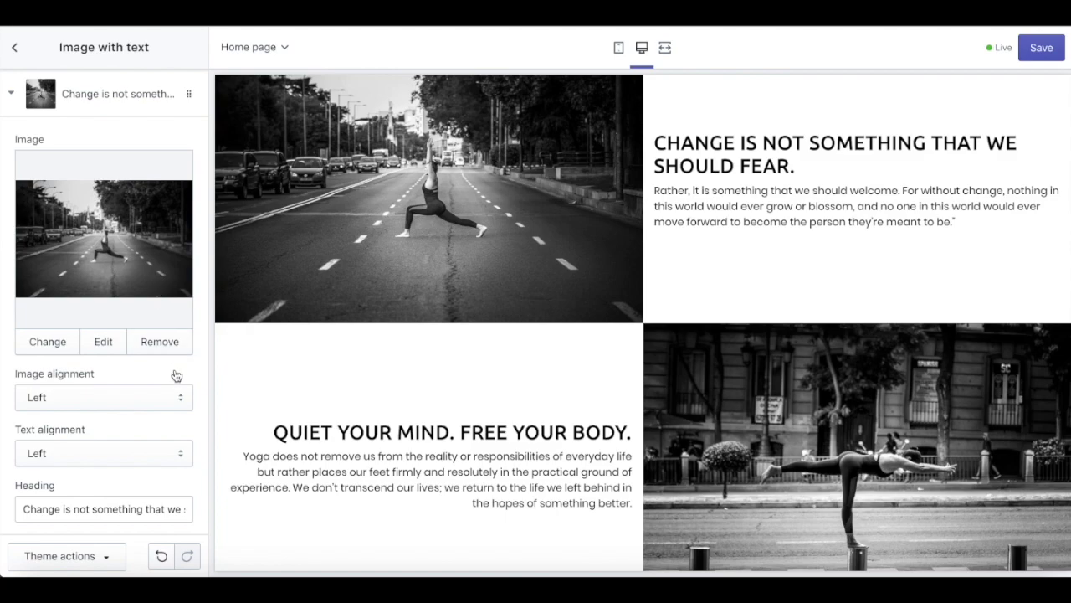
scroll(174, 374, "down", 1)
scroll(176, 376, "down", 1)
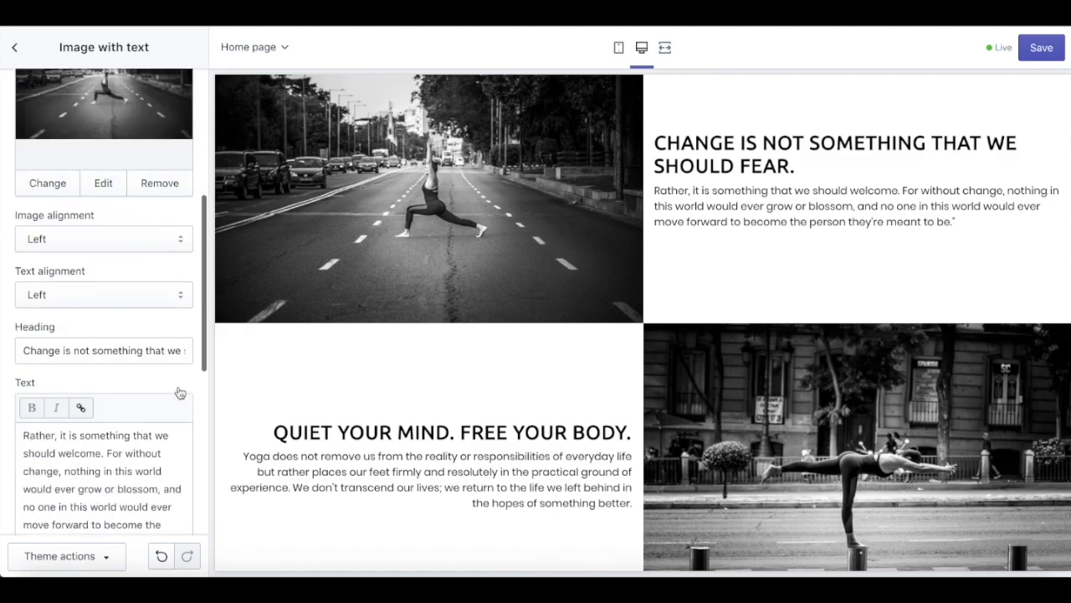
scroll(177, 385, "down", 1)
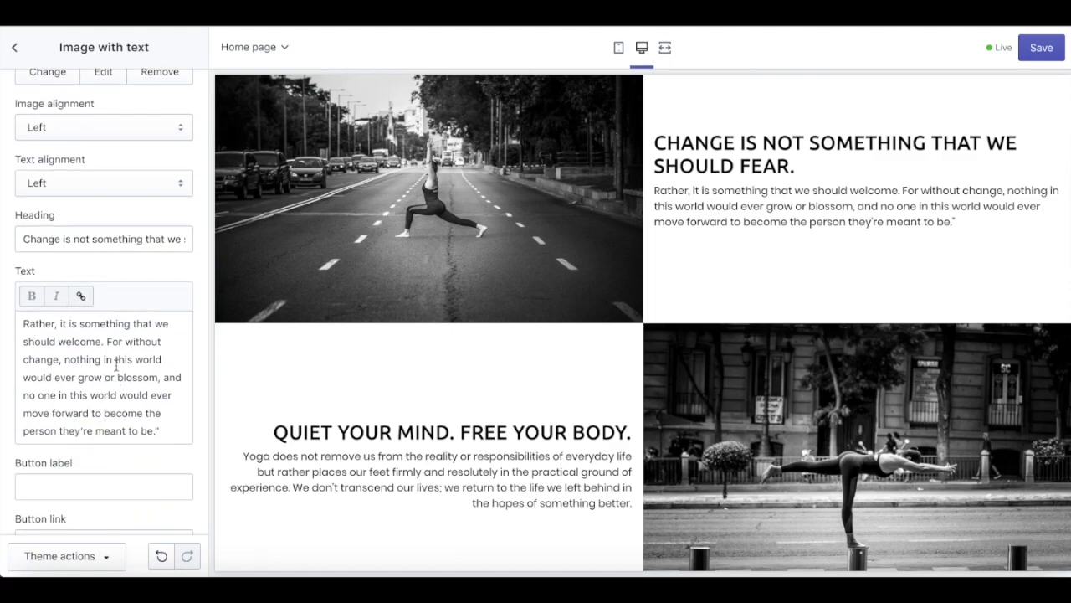
scroll(113, 356, "down", 2)
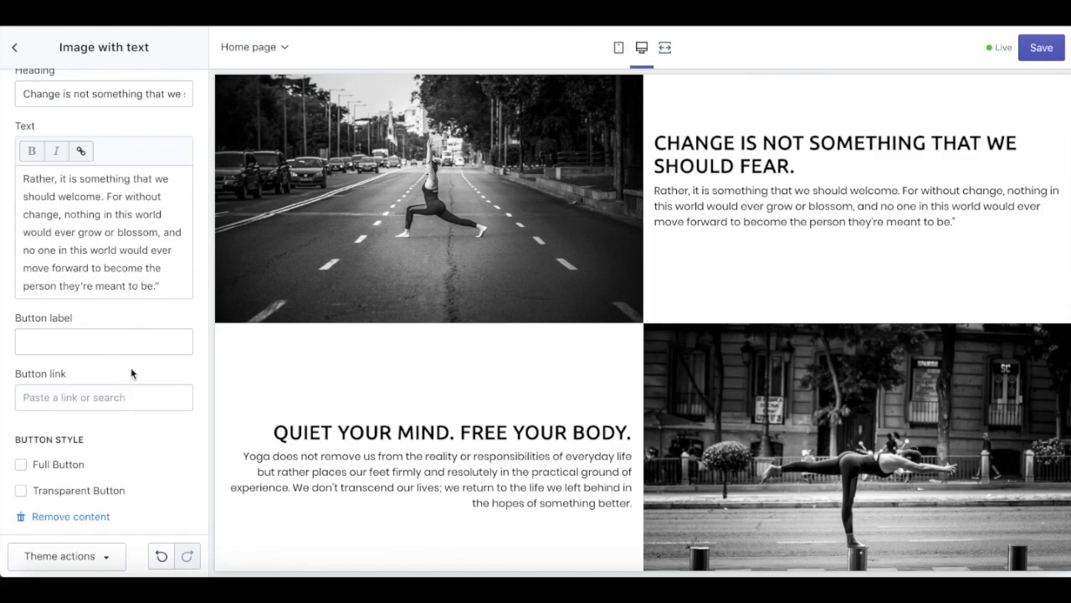
scroll(131, 372, "down", 1)
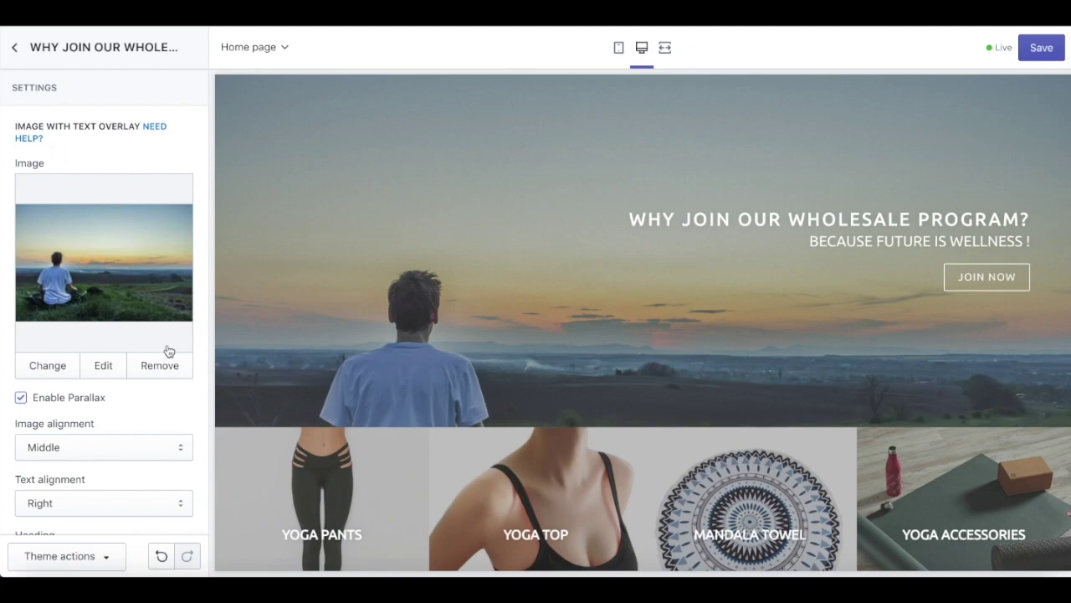
Scroll through the wholesale overlay section's settings and check its Button size choices
scroll(173, 404, "down", 1)
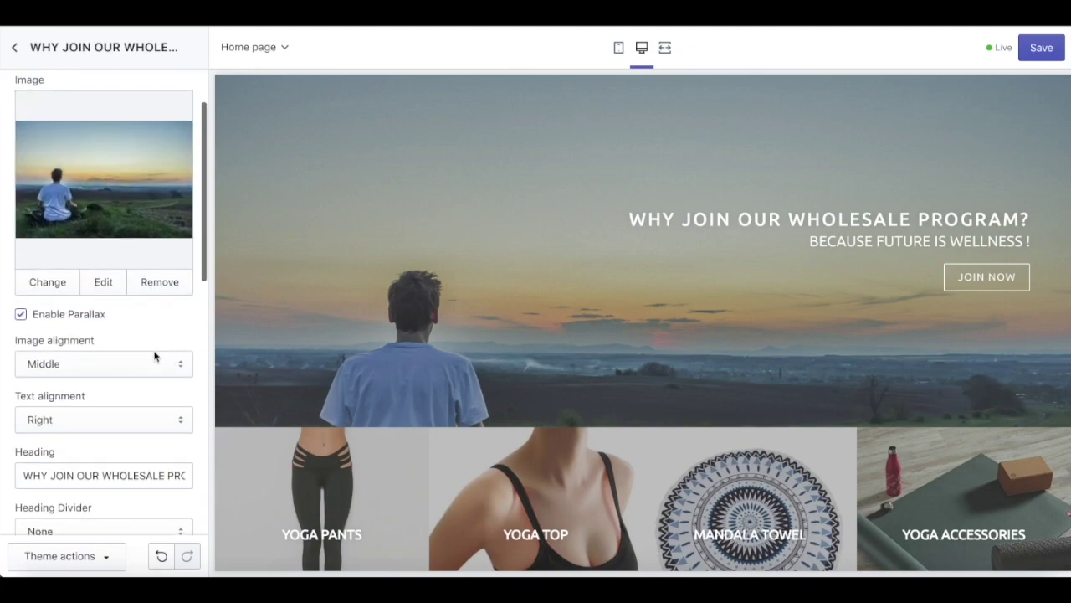
scroll(159, 355, "down", 1)
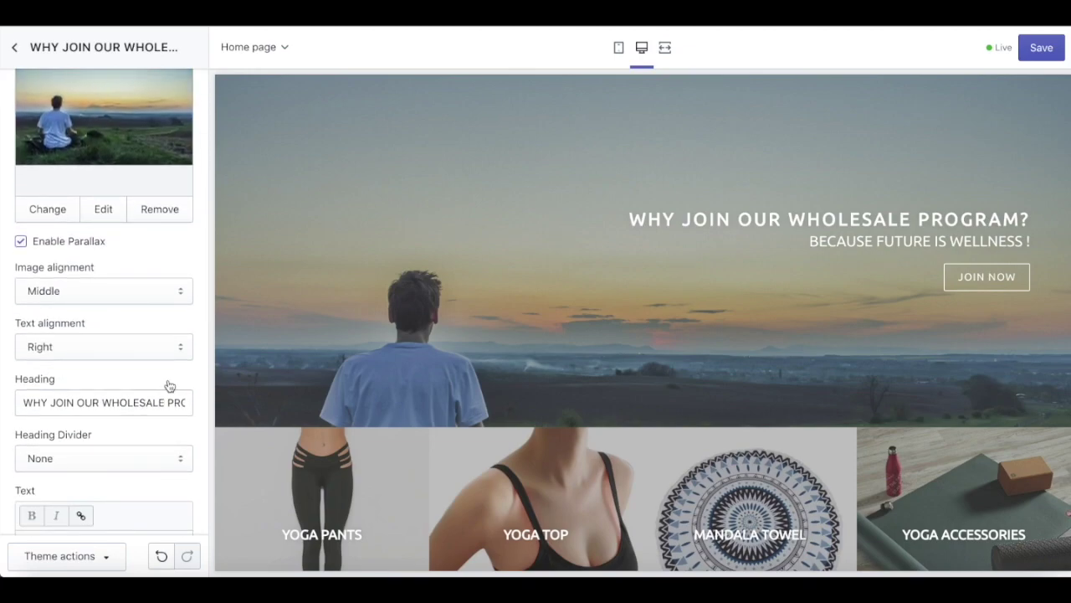
scroll(161, 459, "down", 2)
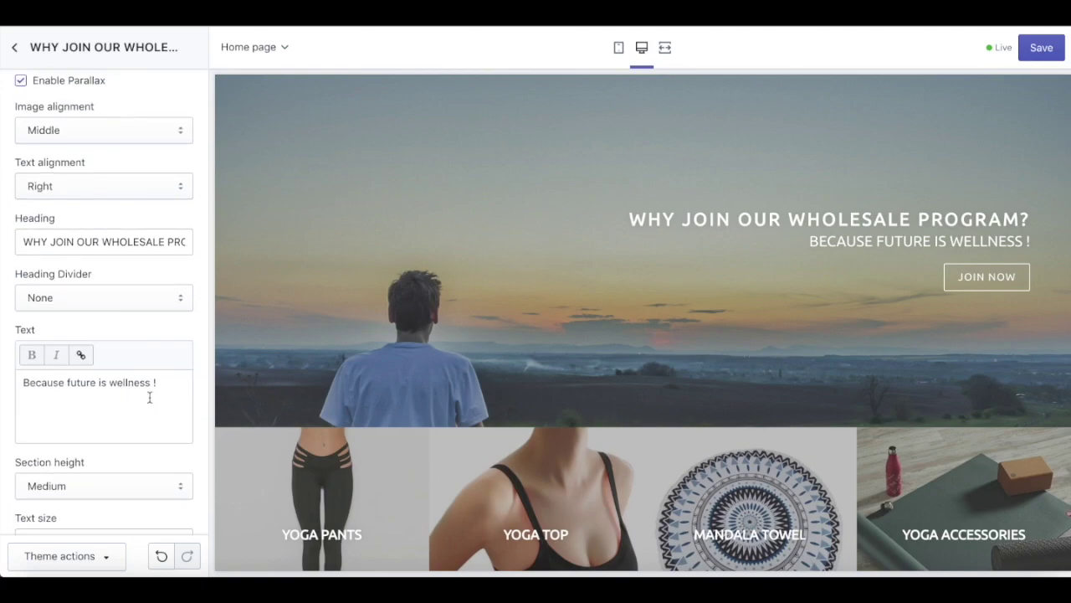
scroll(149, 398, "down", 3)
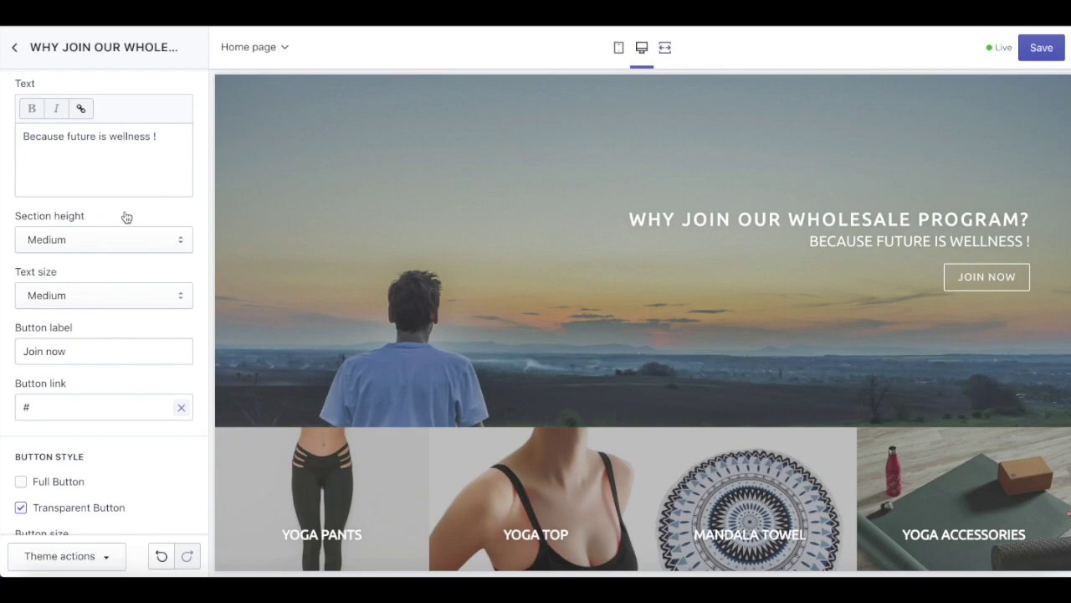
scroll(150, 385, "down", 2)
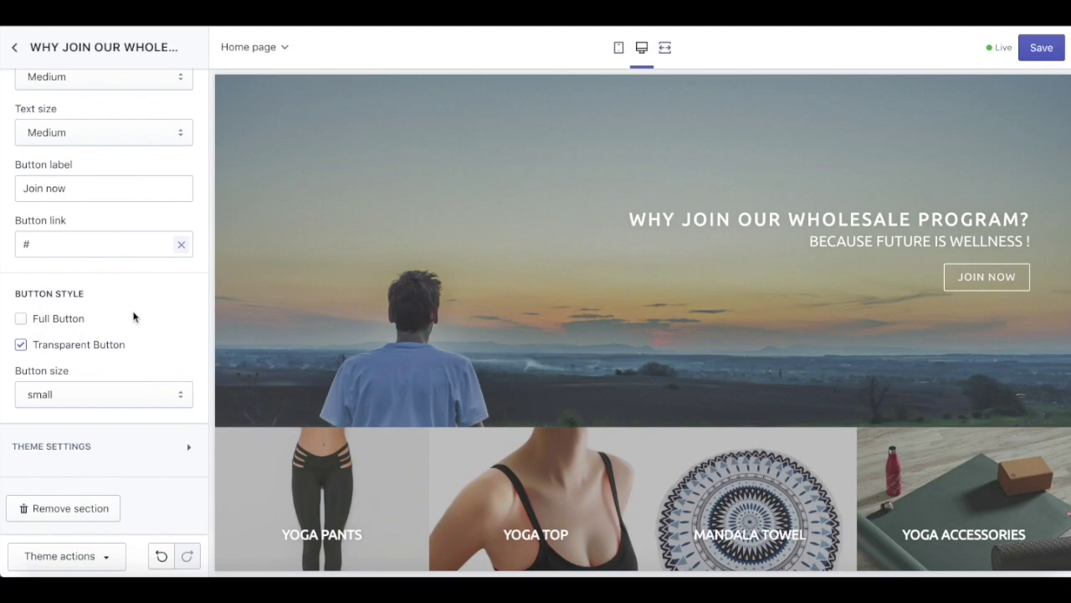
left_click(159, 400)
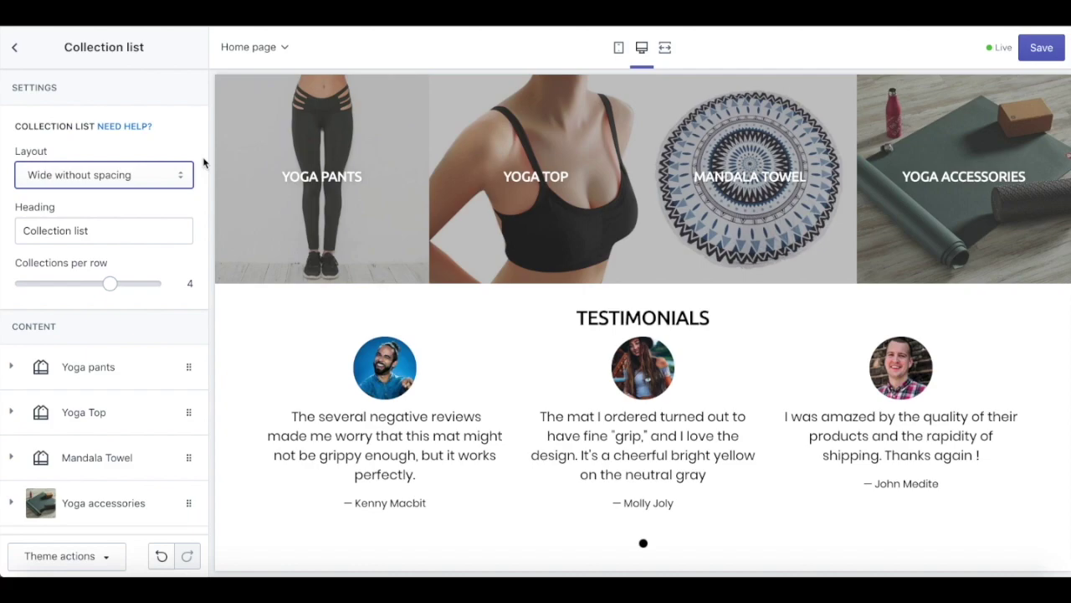
Keep the collection list layout at Wide without spacing and open the Yoga pants block
left_click(184, 173)
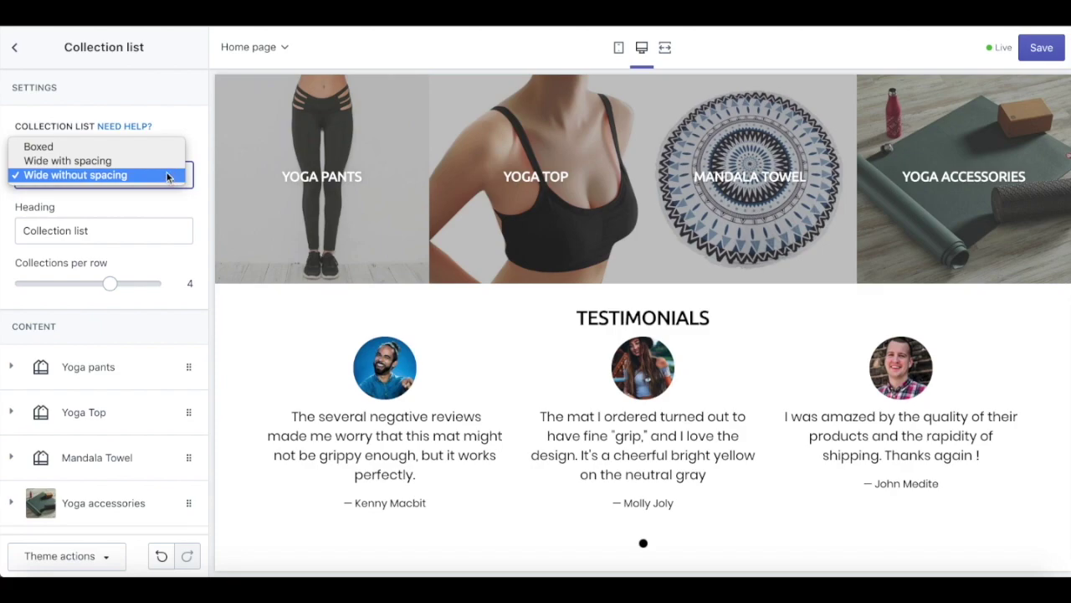
left_click(199, 207)
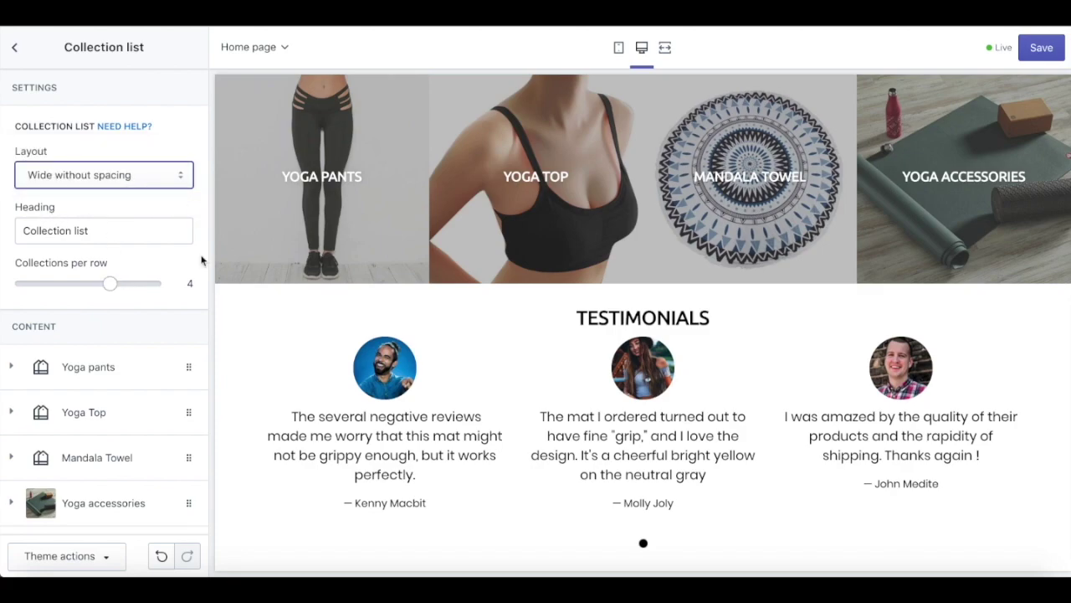
left_click(167, 367)
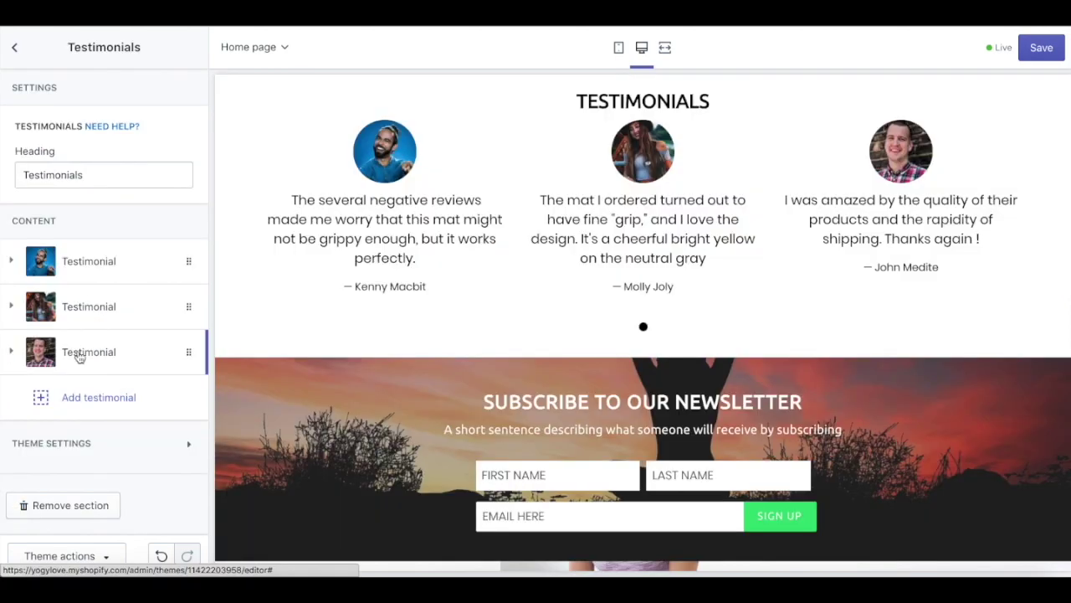
Expand the first testimonial block and scroll through its image and text fields
left_click(83, 261)
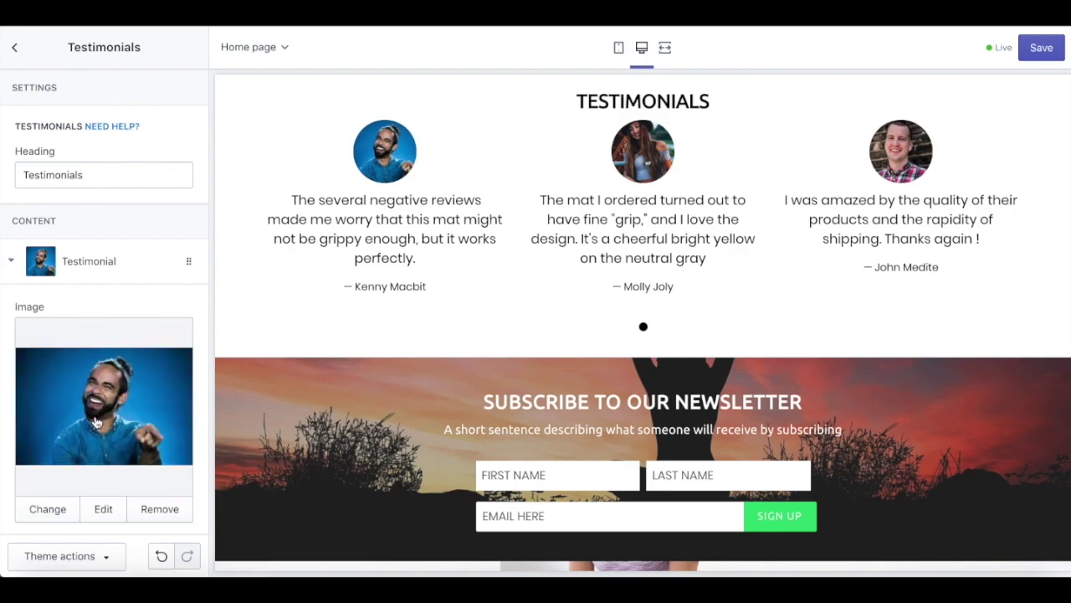
scroll(92, 226, "down", 3)
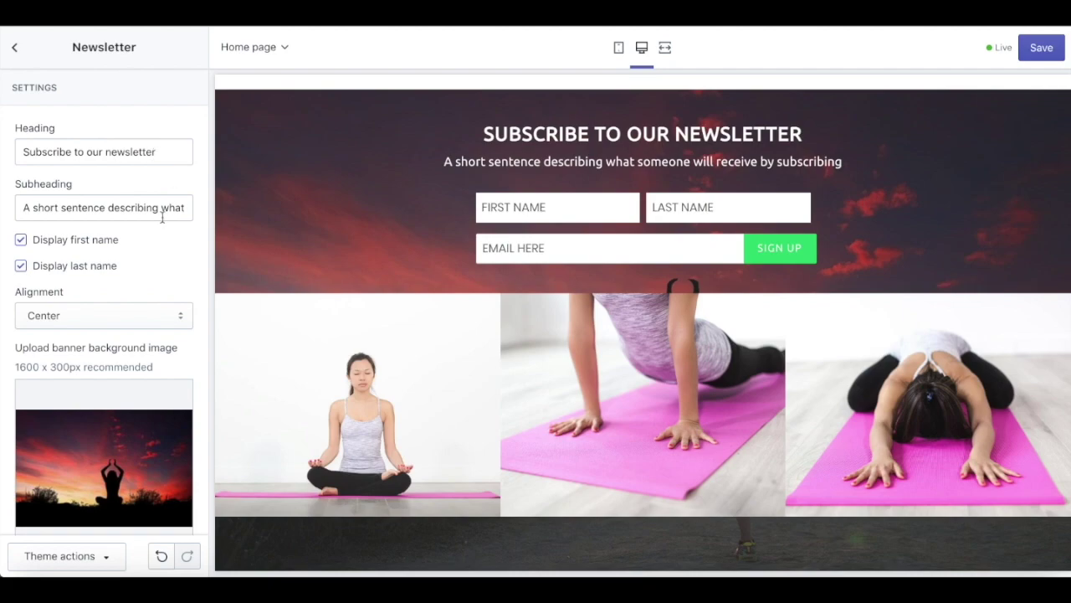
Scroll through the Newsletter section's name and alignment settings
scroll(186, 346, "down", 2)
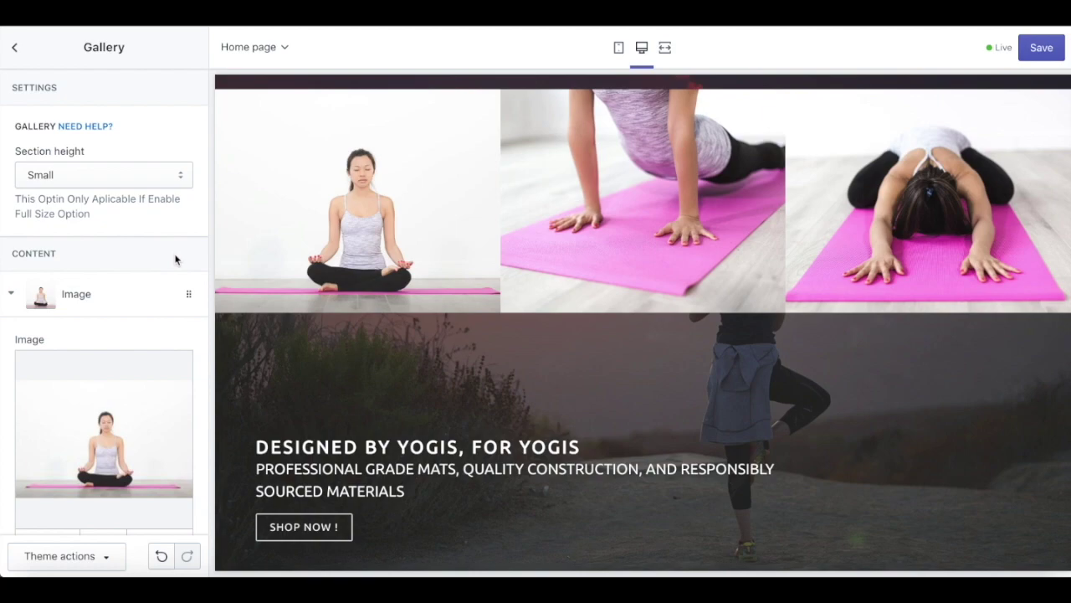
Leave the Gallery section height at Small and scroll further down the settings
left_click(171, 175)
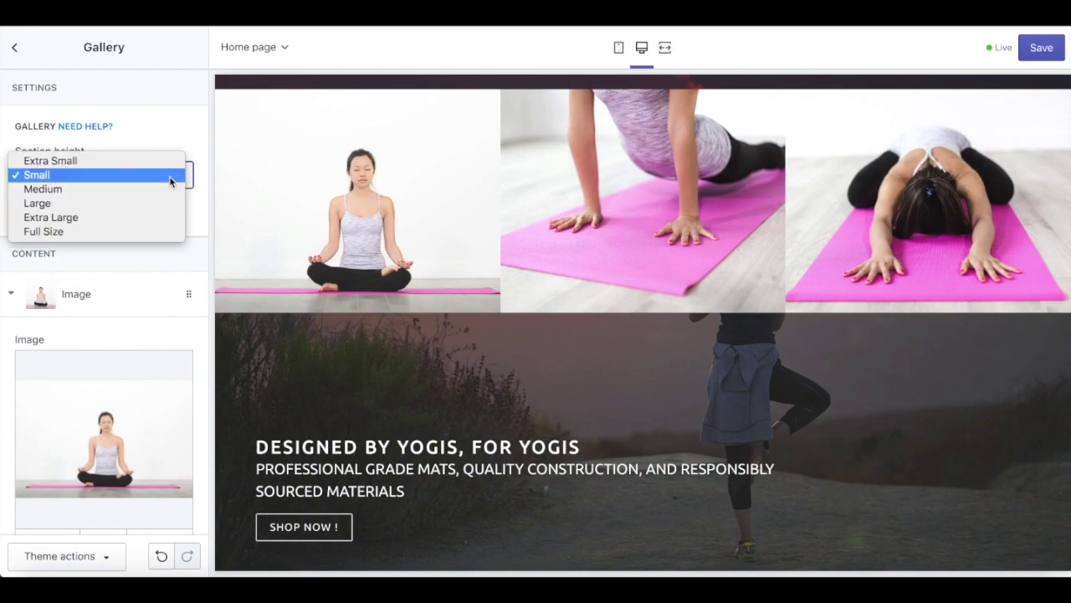
left_click(197, 251)
scroll(196, 251, "down", 5)
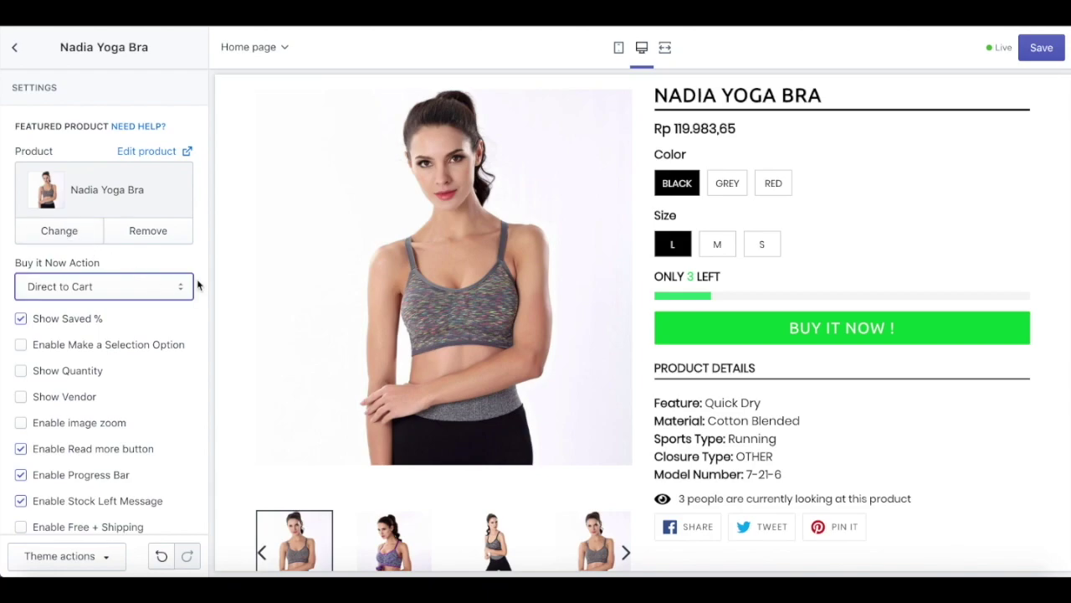
Review the Buy it Now Action choices, leaving it on Direct to Cart, and scroll toward image zoom
left_click(159, 290)
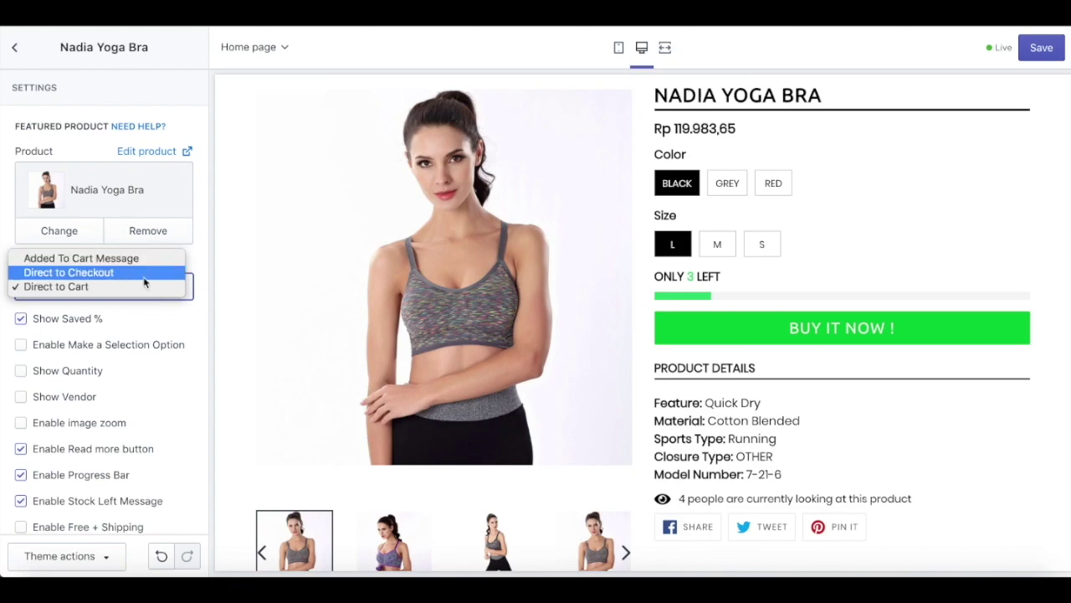
scroll(120, 210, "down", 3)
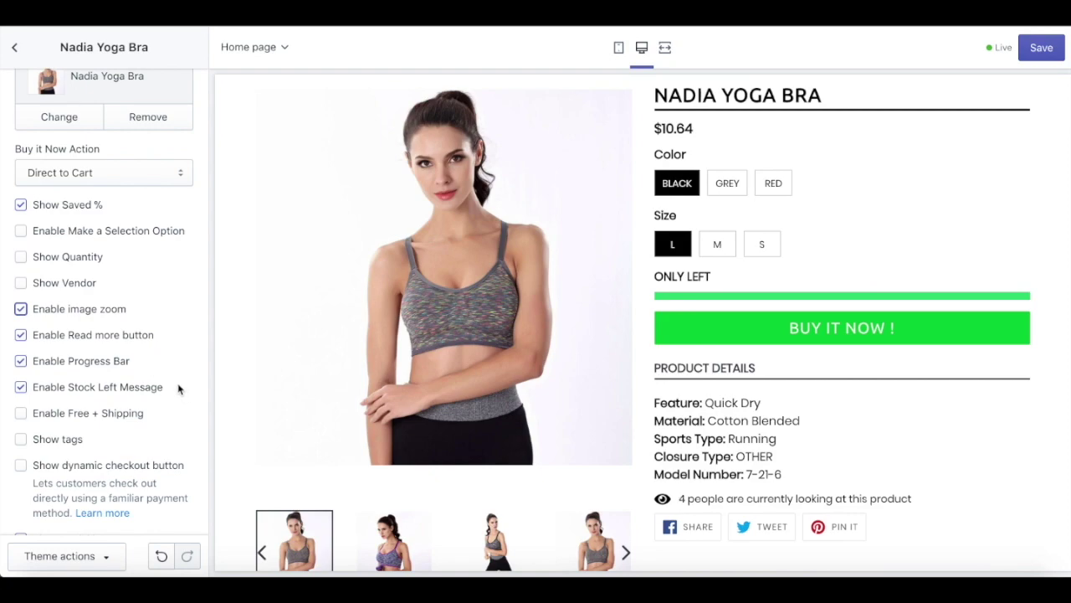
scroll(172, 370, "down", 1)
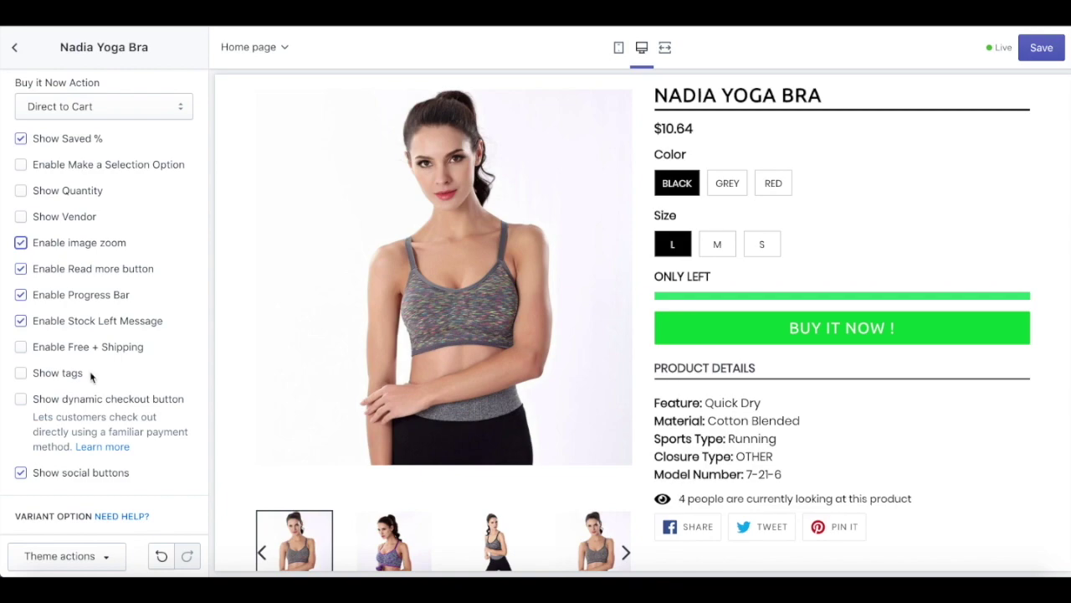
scroll(192, 318, "down", 1)
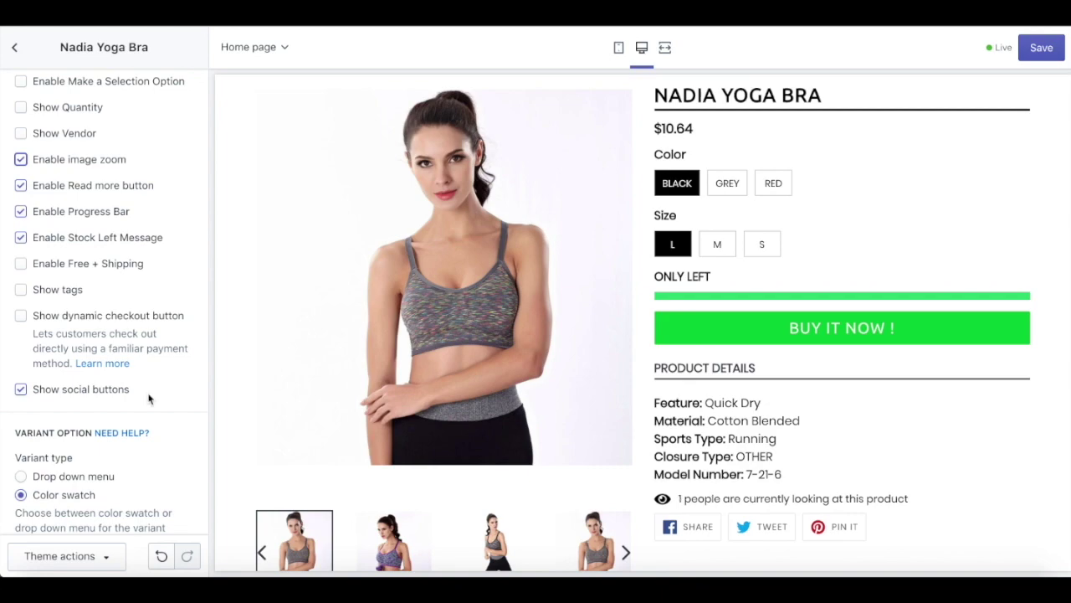
scroll(149, 399, "down", 2)
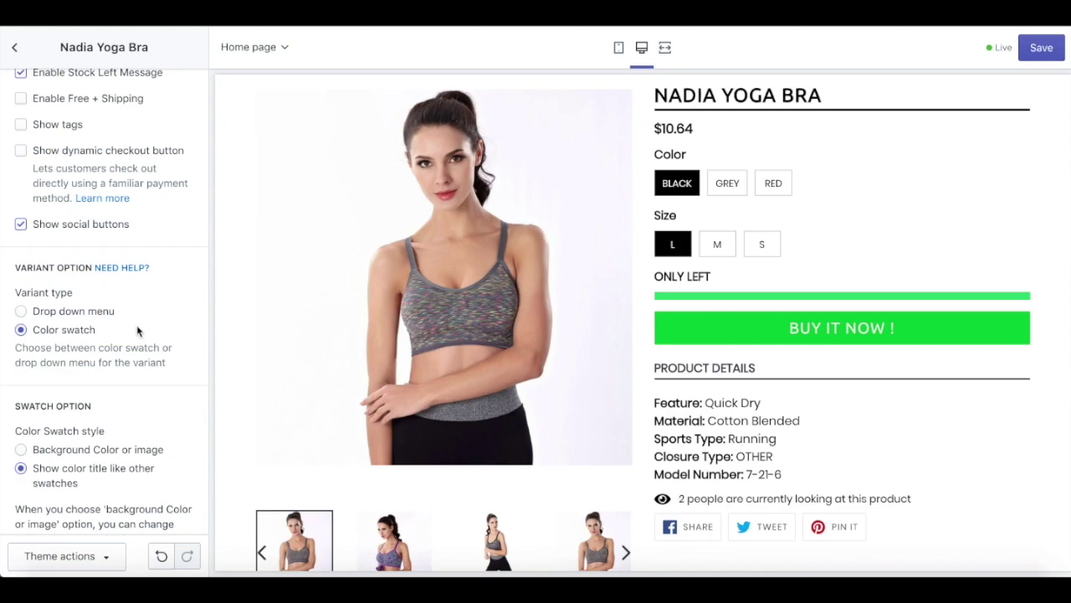
scroll(159, 309, "down", 2)
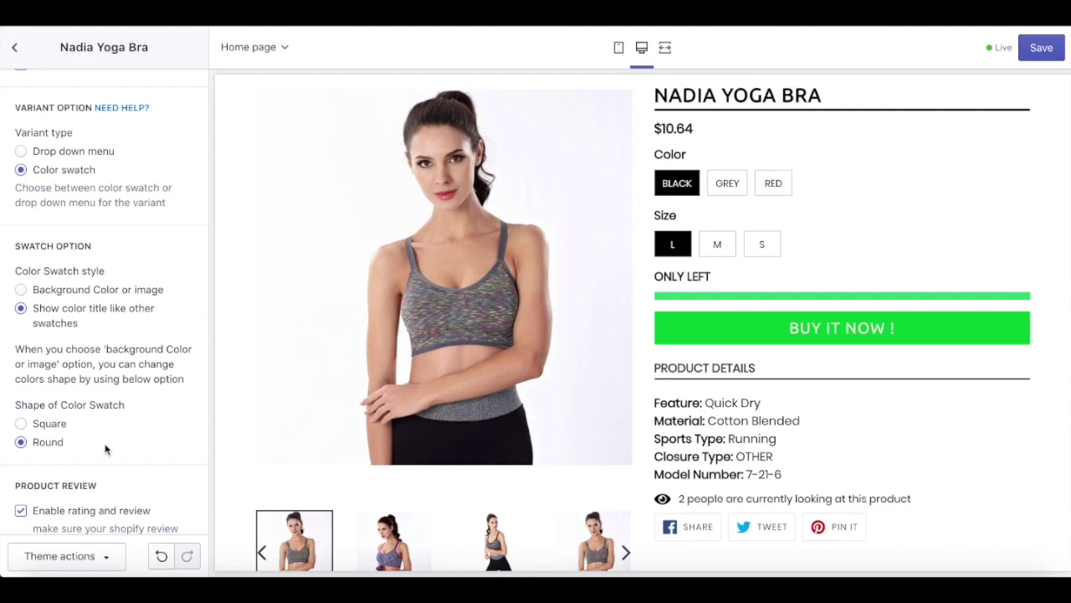
scroll(154, 310, "down", 3)
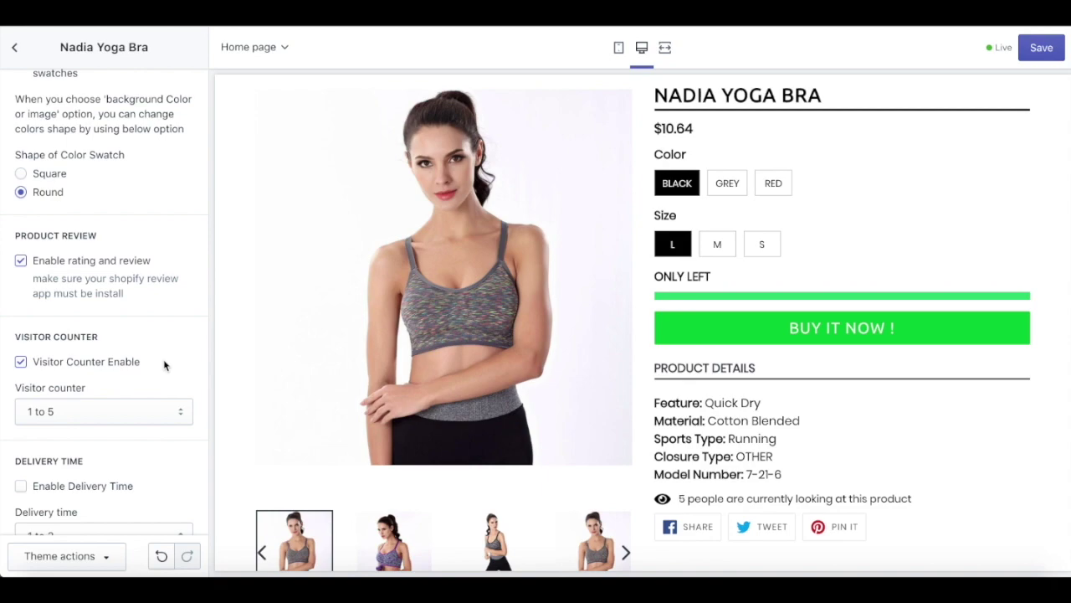
Review the Visitor counter and Delivery time range choices without changing them, scrolling toward Badges
scroll(165, 363, "down", 2)
left_click(175, 333)
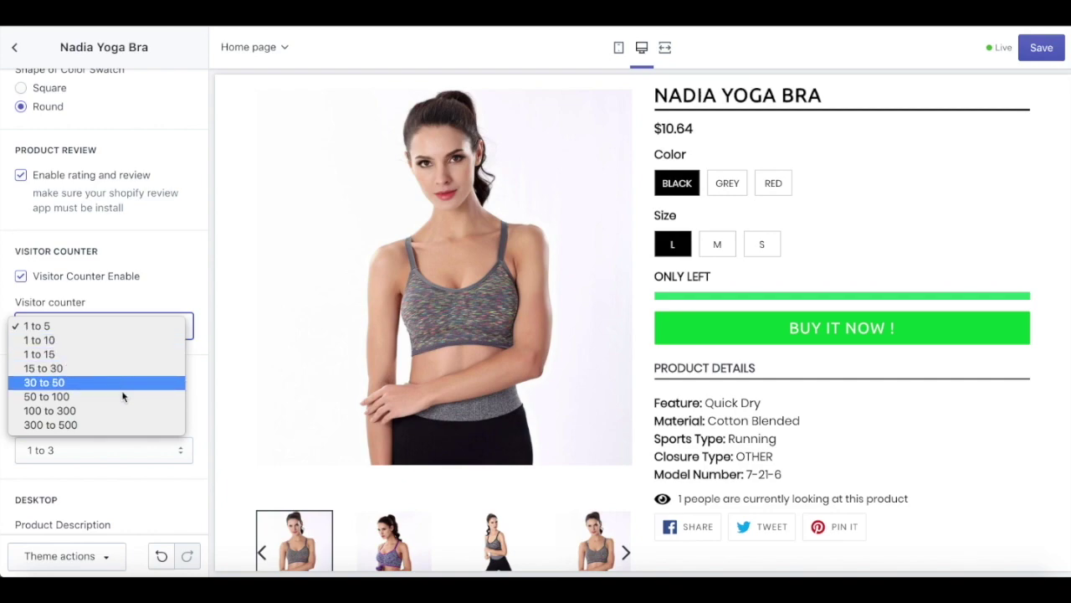
left_click(125, 411)
scroll(164, 125, "down", 6)
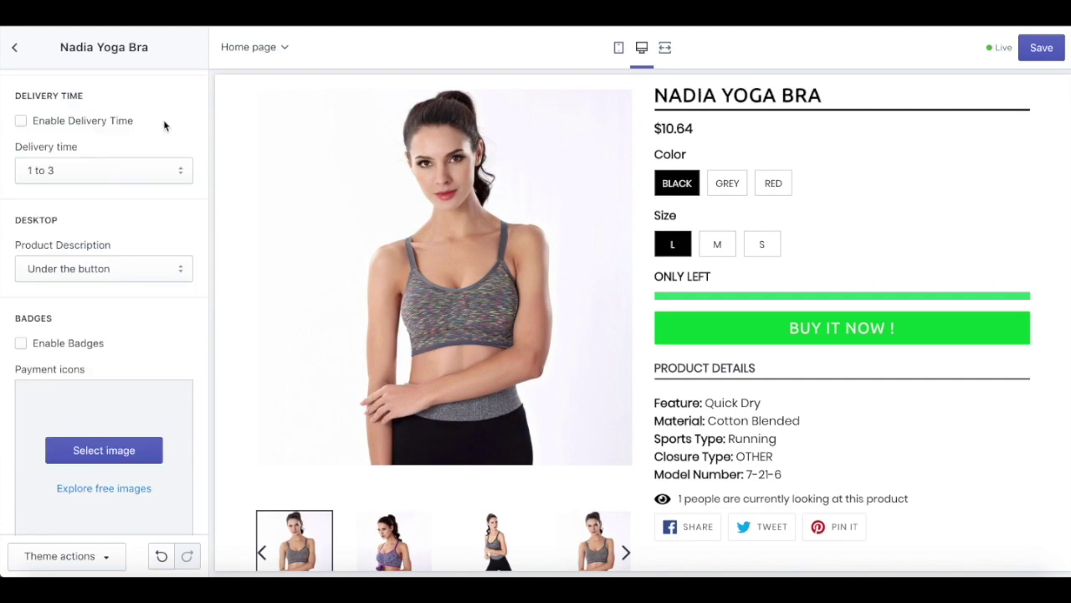
left_click(167, 169)
scroll(198, 148, "down", 2)
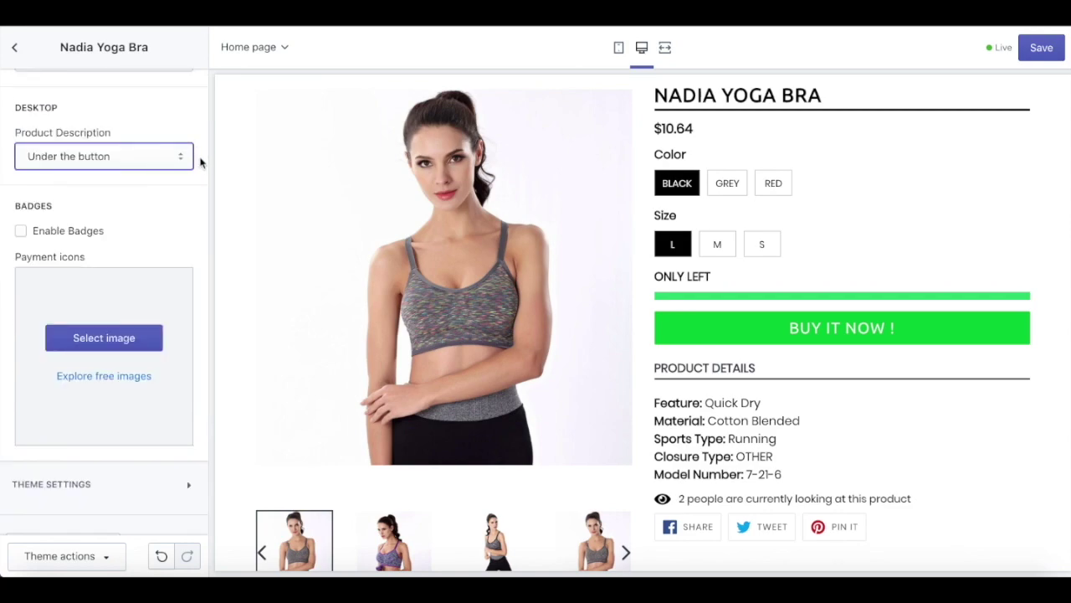
scroll(195, 251, "down", 1)
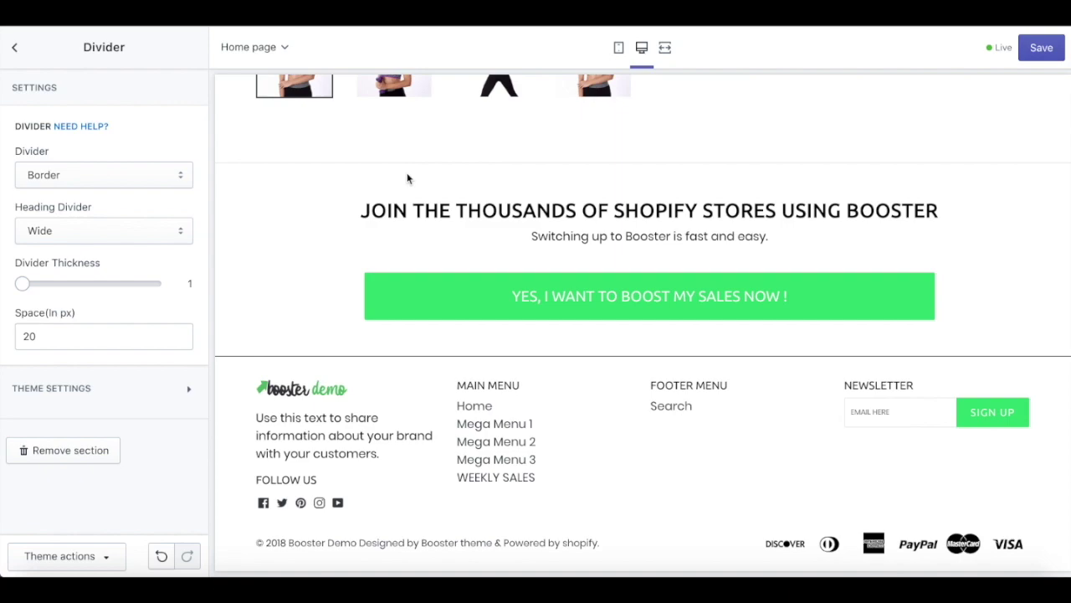
Keep the Border divider style, make the heading divider boxed, and increase divider thickness from 1
left_click(183, 174)
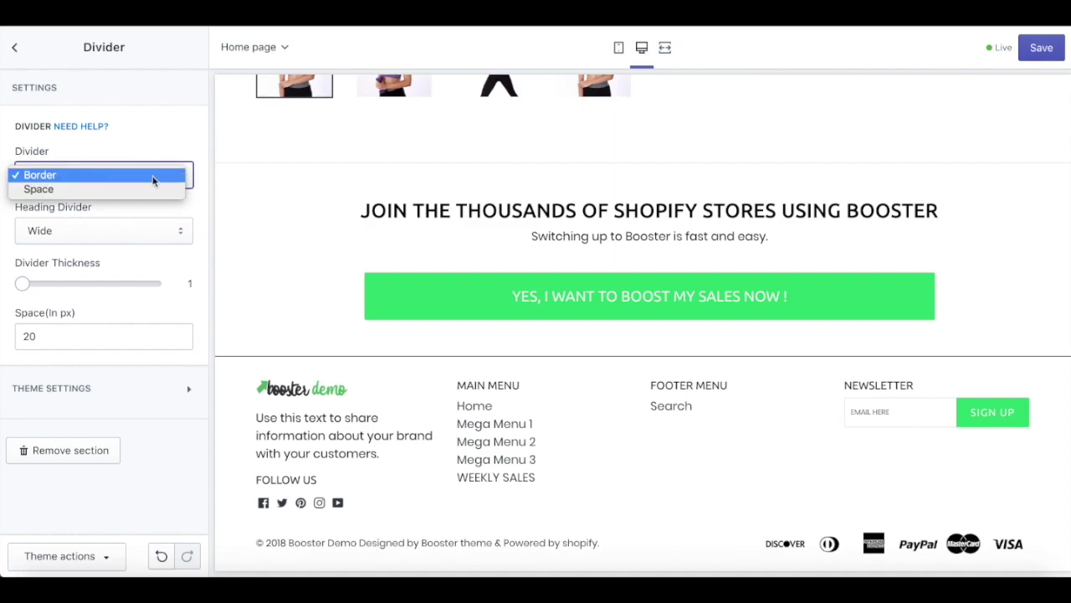
left_click(151, 175)
left_click(183, 238)
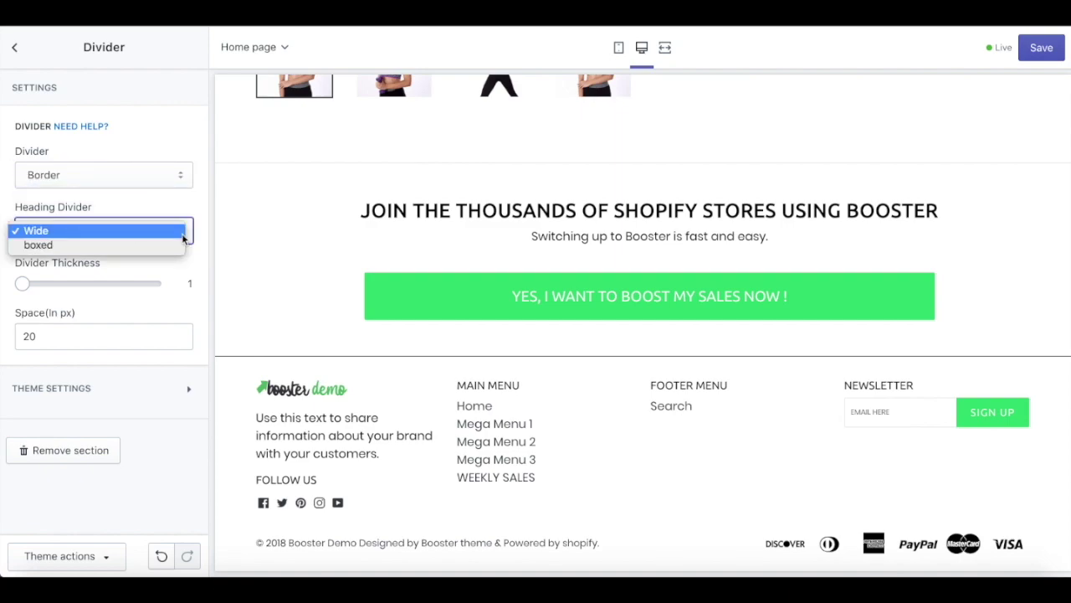
left_click(198, 240)
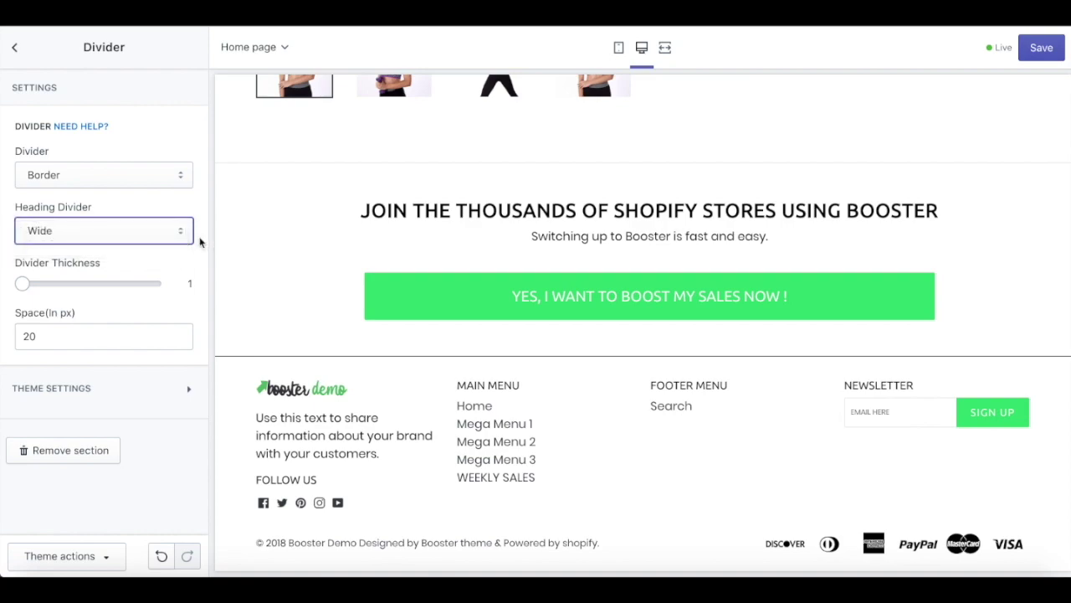
left_click(185, 235)
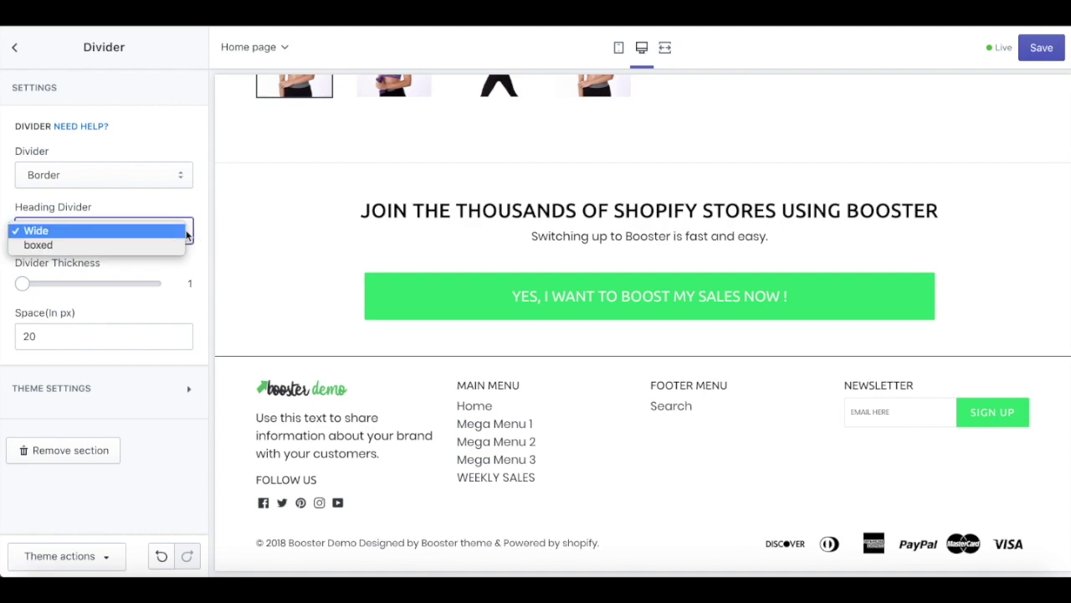
left_click(145, 245)
left_click(27, 286)
left_click_drag(31, 290, 144, 287)
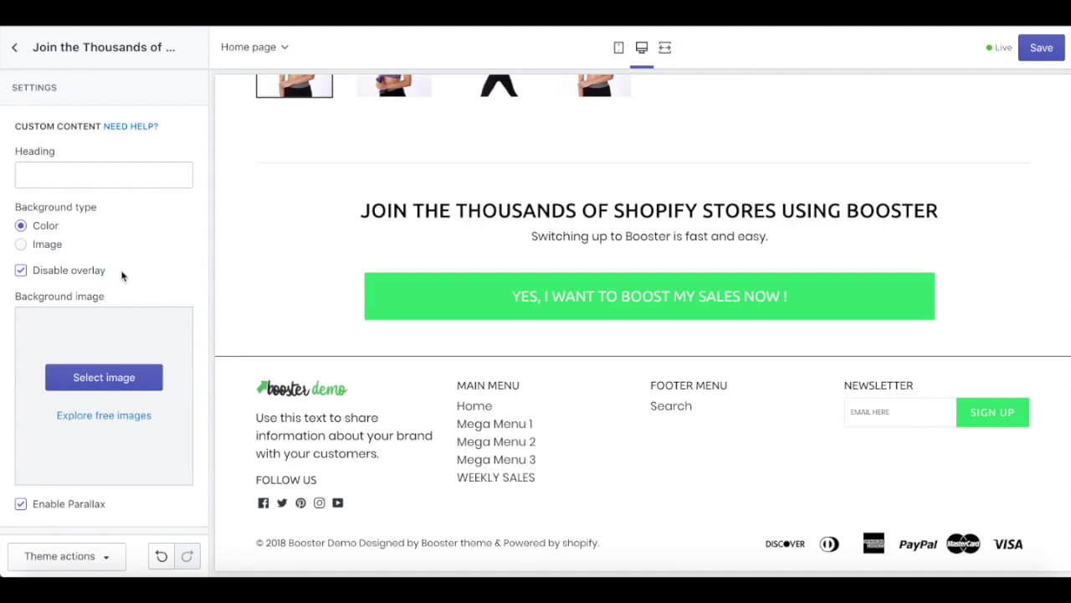
Scroll the Join the Thousands settings and list the block types available under Add content
scroll(129, 276, "down", 1)
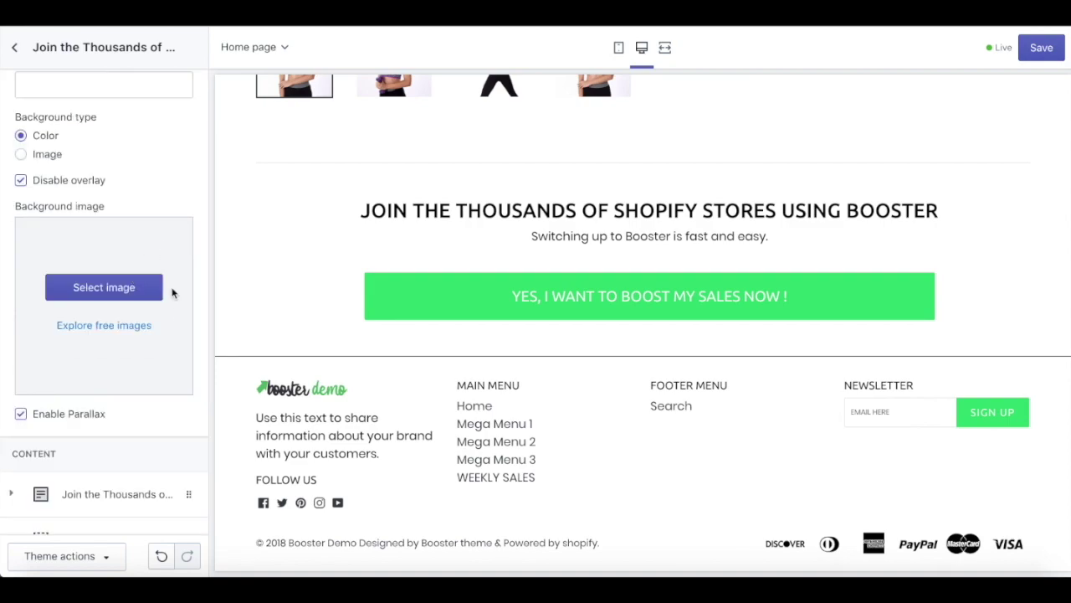
scroll(50, 323, "down", 1)
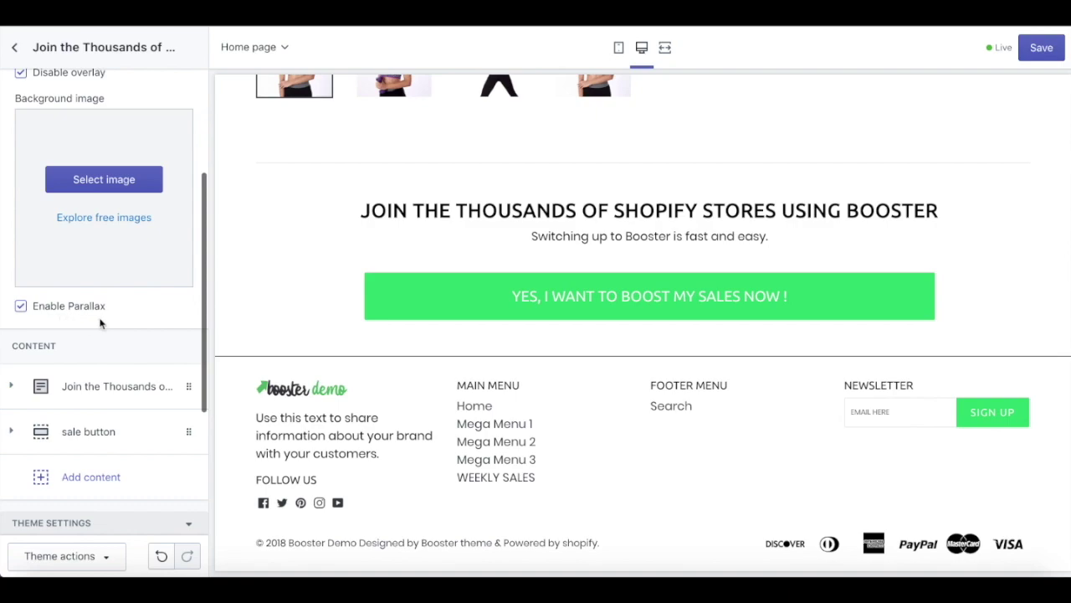
scroll(134, 325, "down", 1)
scroll(134, 334, "down", 1)
left_click(103, 387)
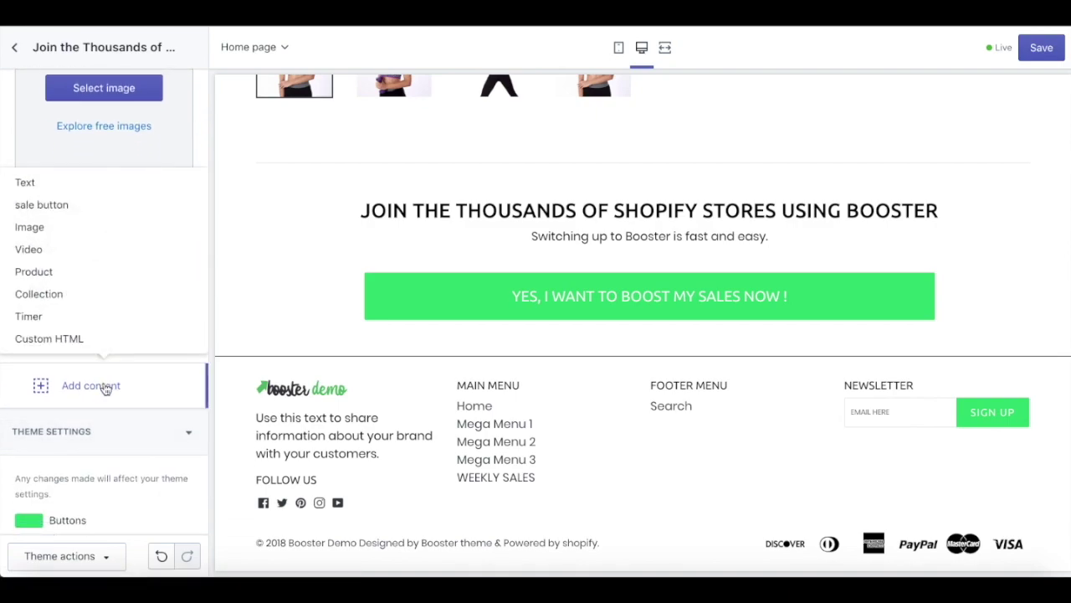